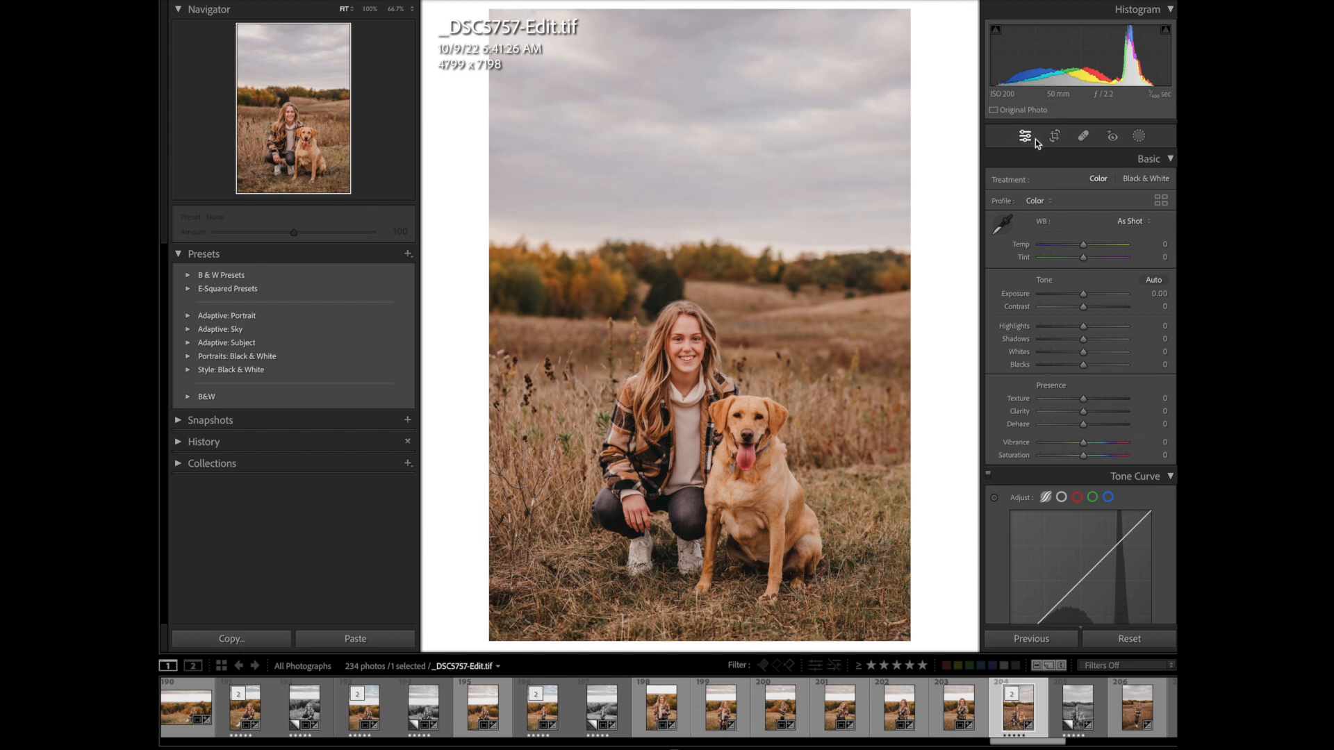
left_click(1054, 137)
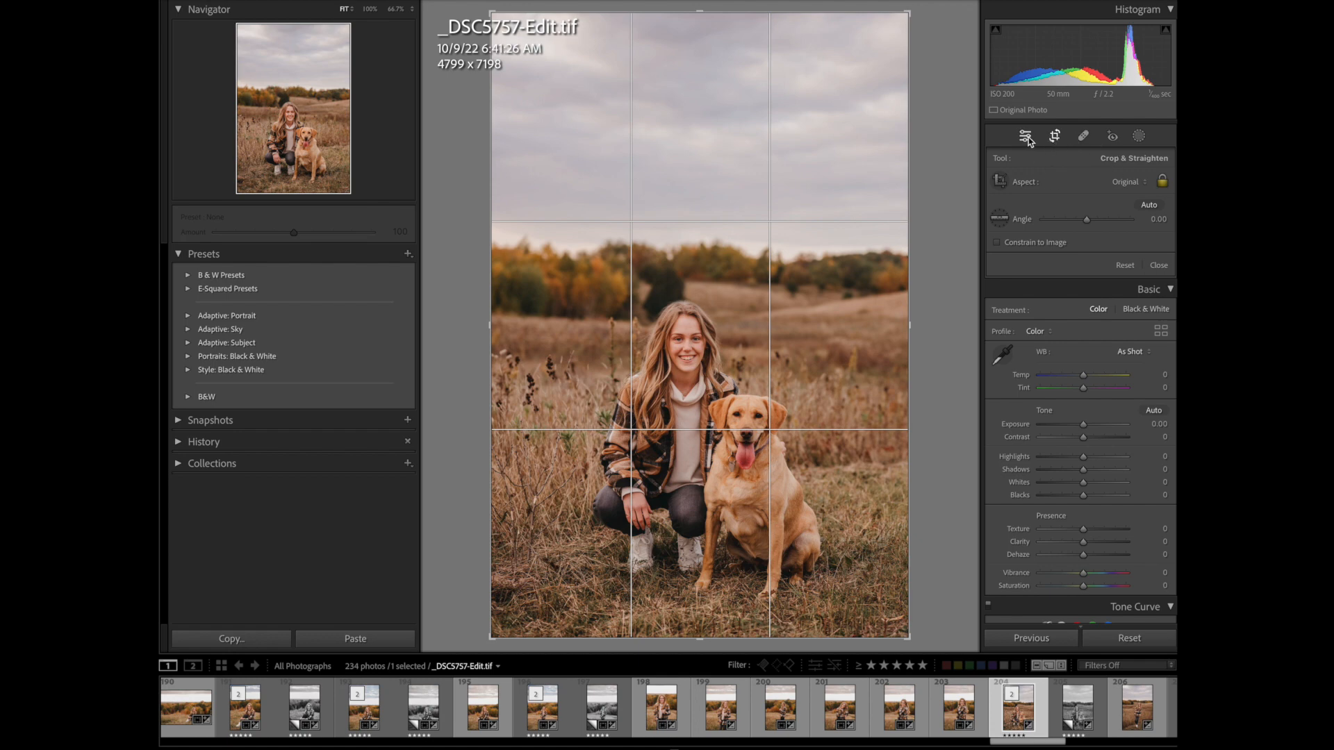
left_click(1029, 136)
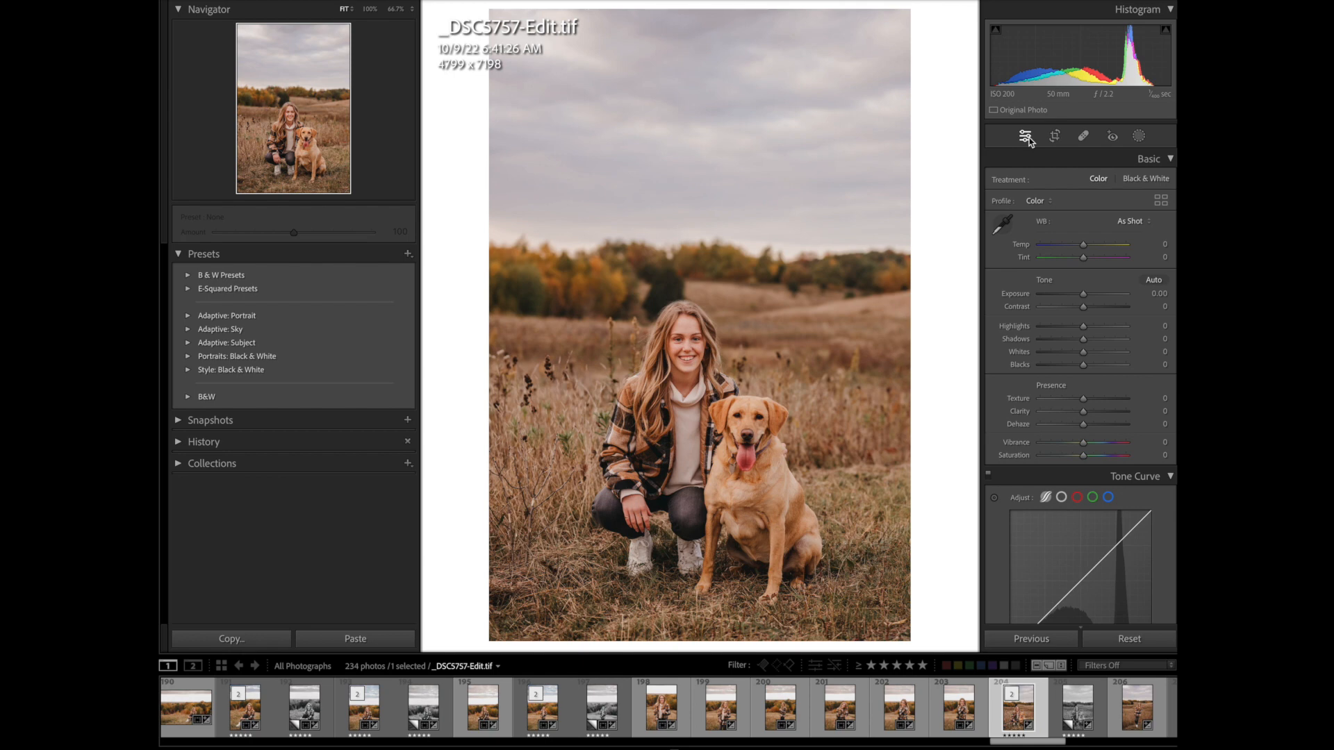
Try a Background mask with its exposure raised to 1.70, reset the exposure and delete the mask
left_click(1139, 137)
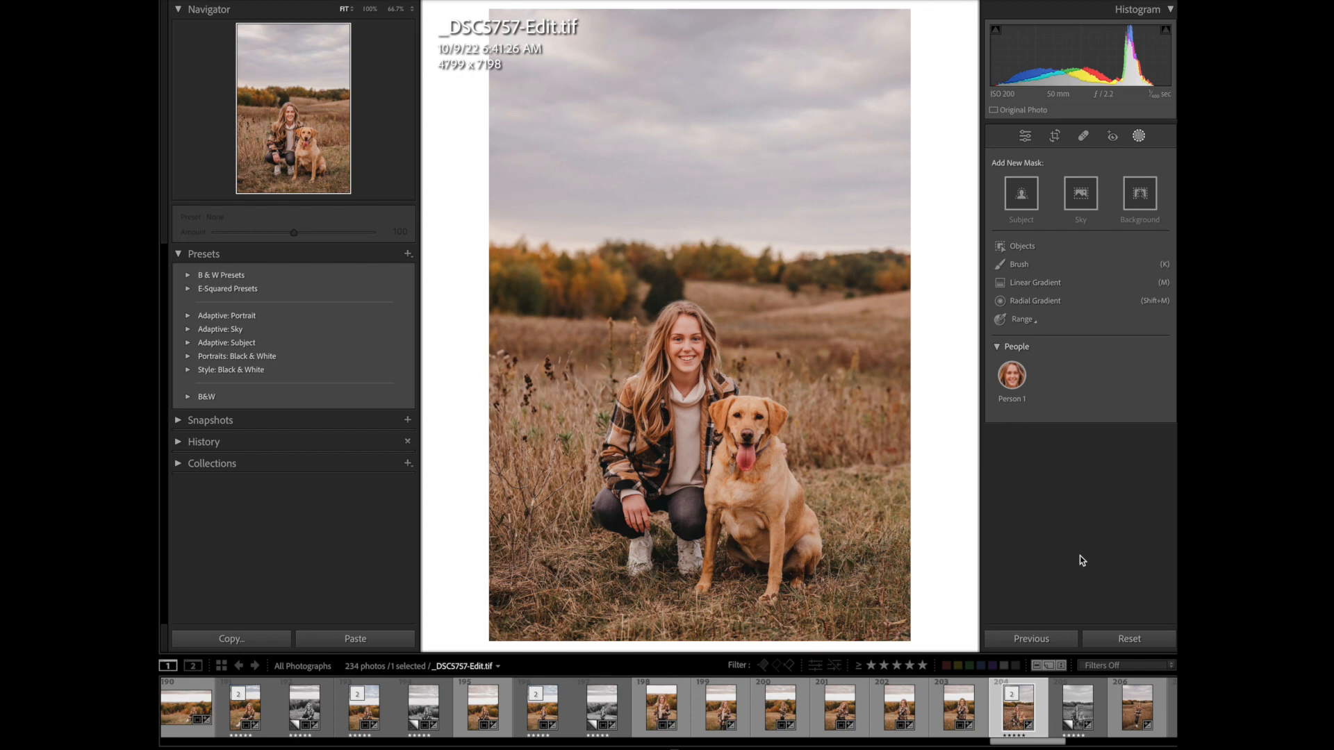
mouse_move(1009, 381)
left_click(1140, 203)
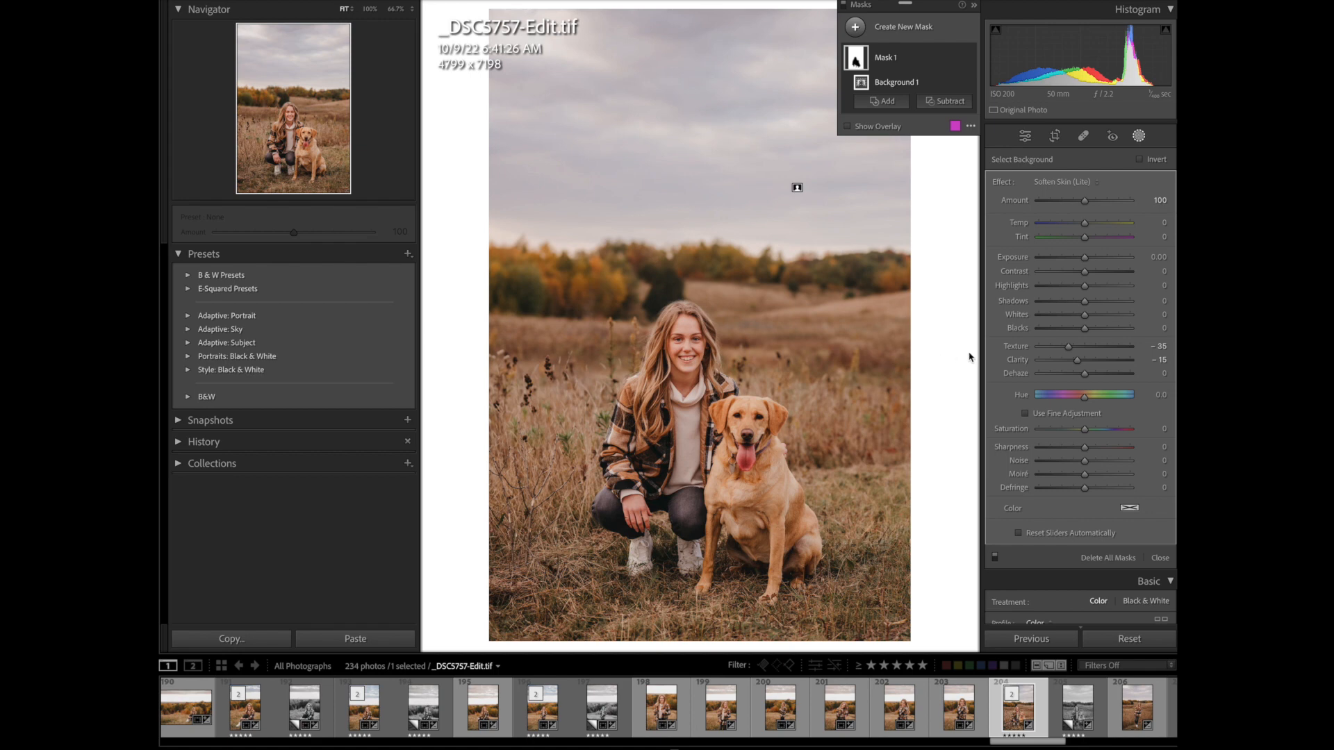
left_click_drag(1084, 257, 1108, 260)
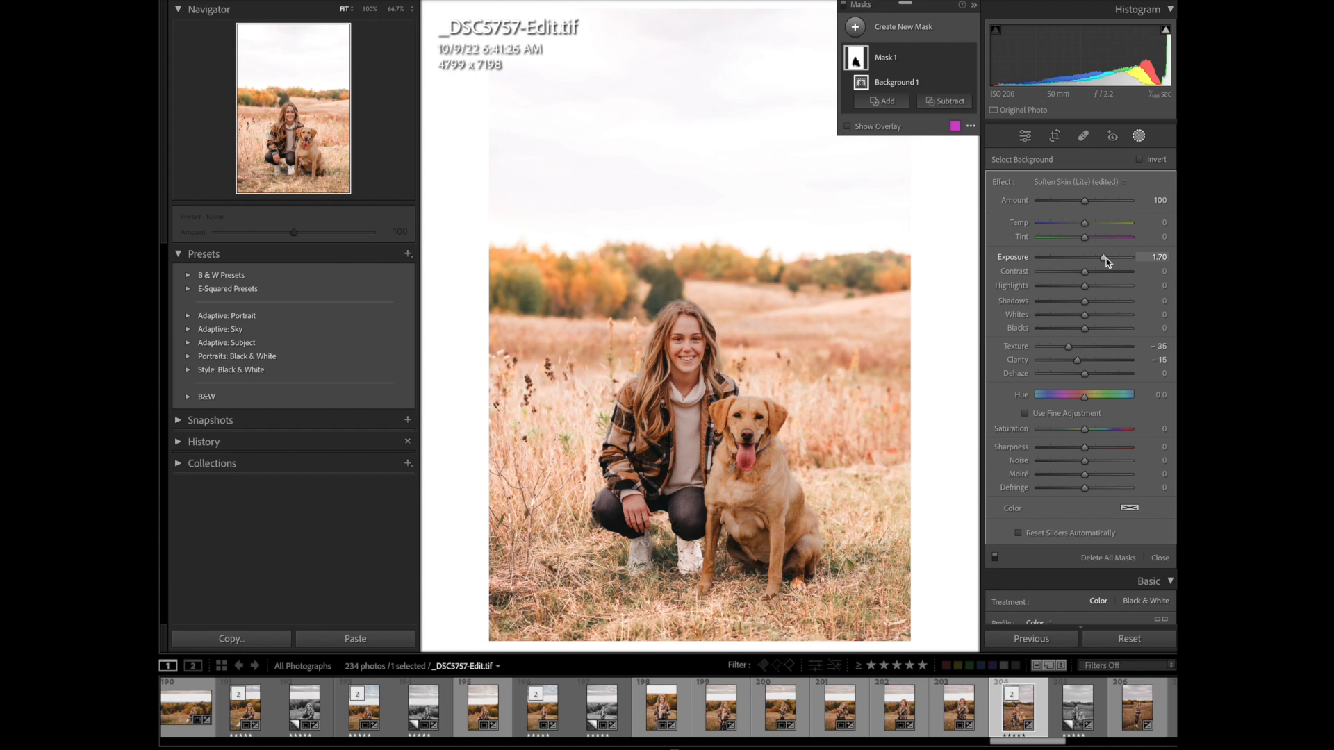
double_click(1020, 257)
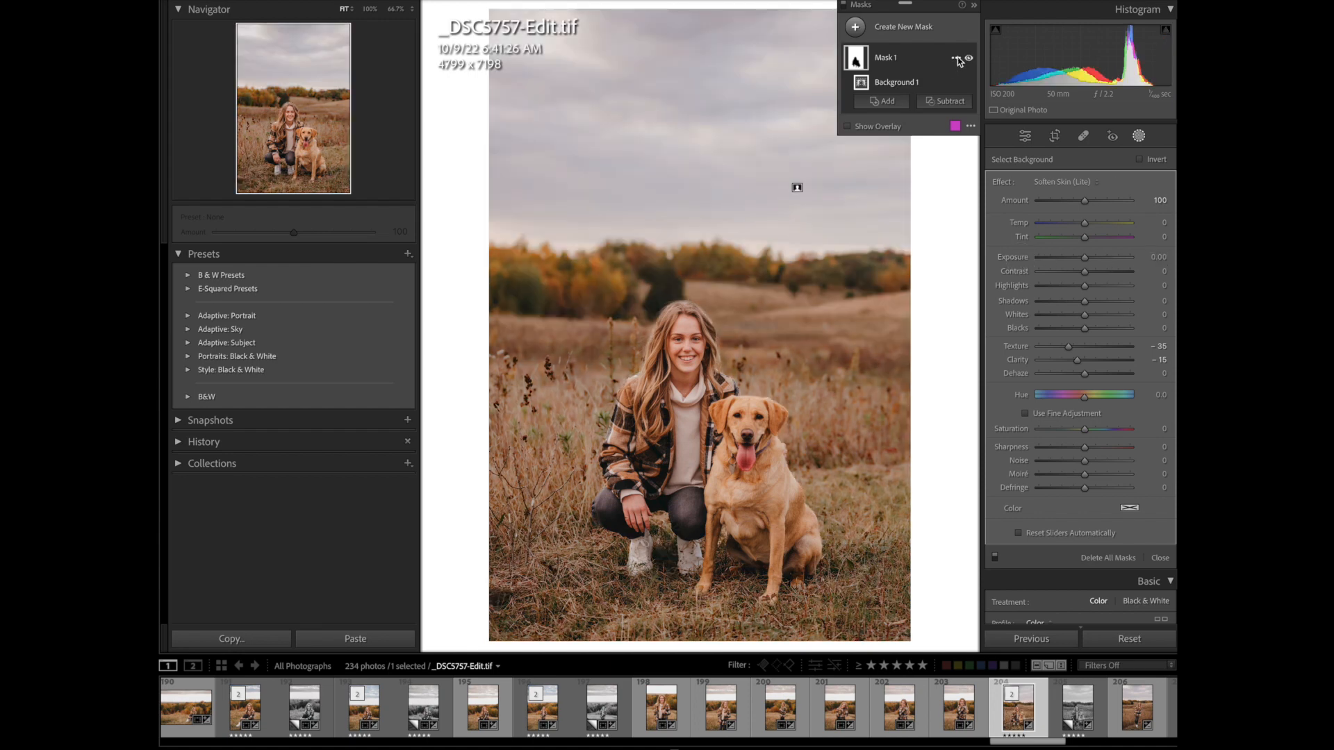
left_click(955, 58)
left_click(1000, 198)
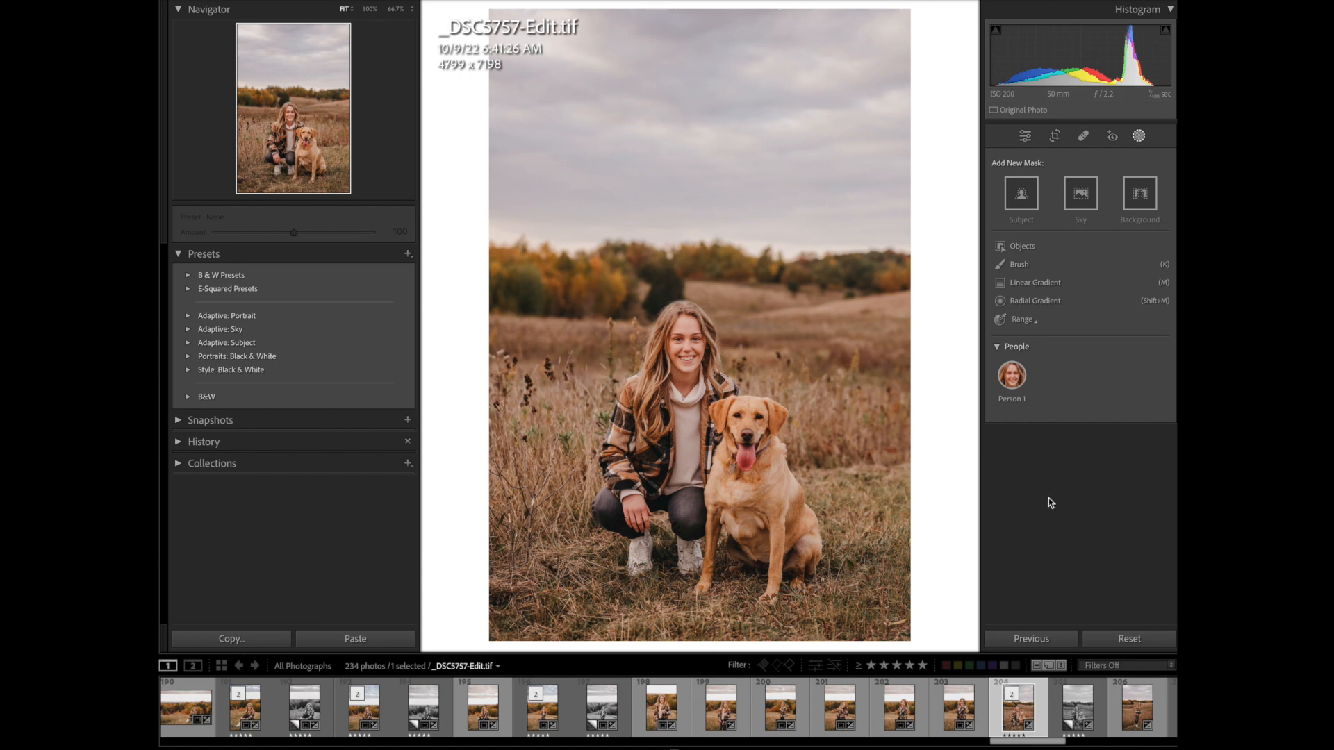
Create separate masks for Person 1's Face Skin and Teeth
key("ctrl+equal")
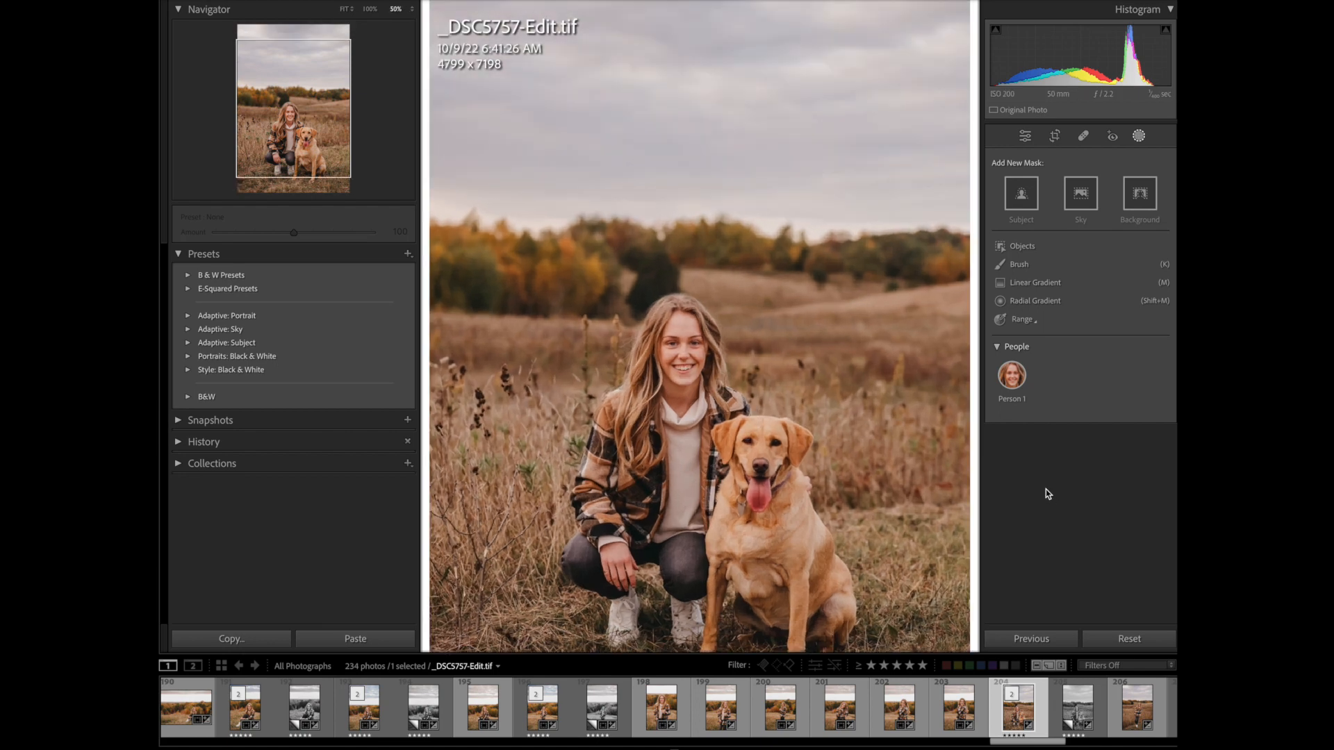
key("ctrl+equal")
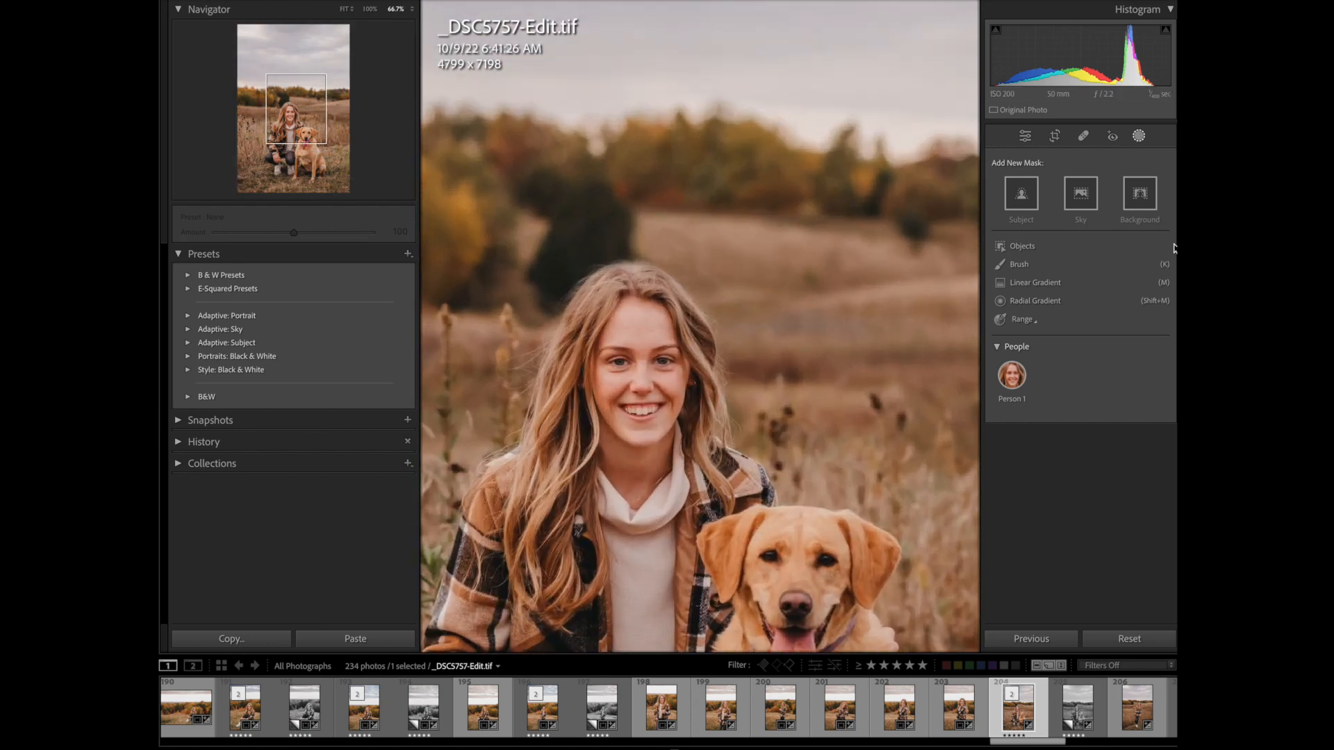
left_click(1012, 381)
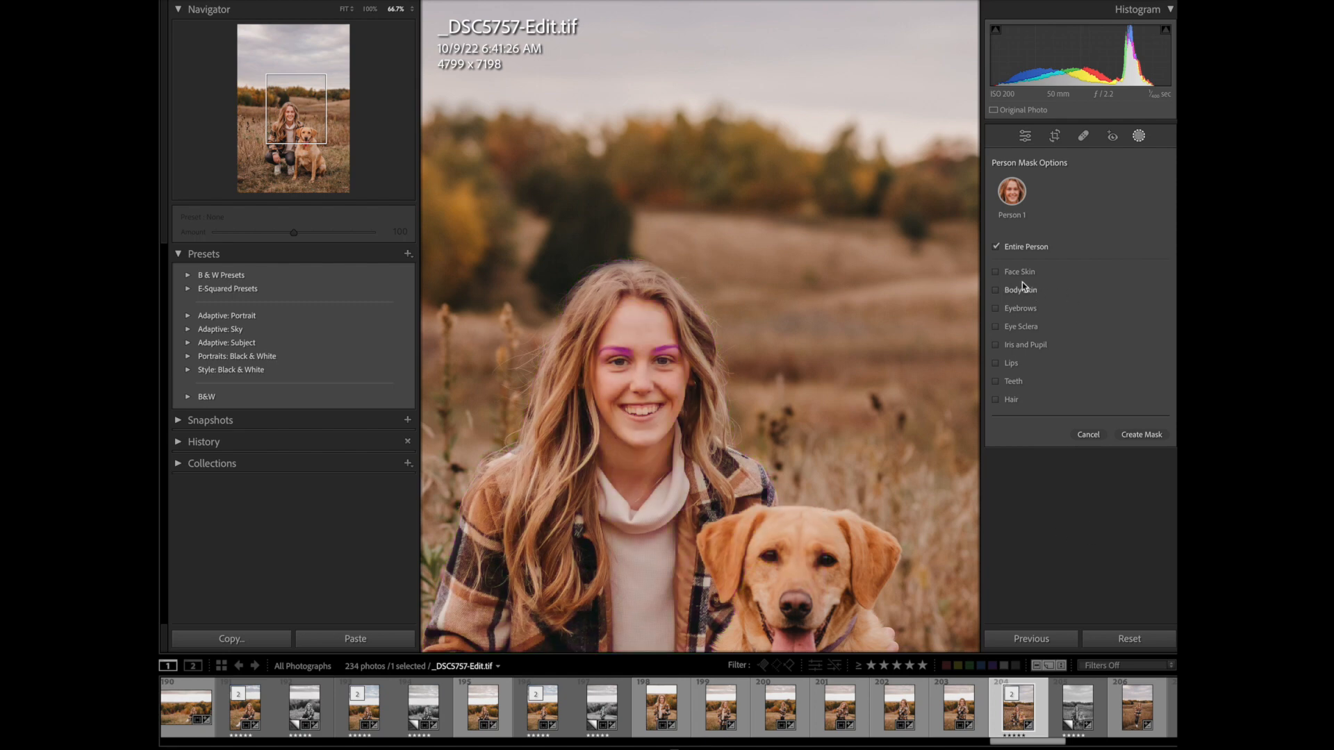
left_click(997, 272)
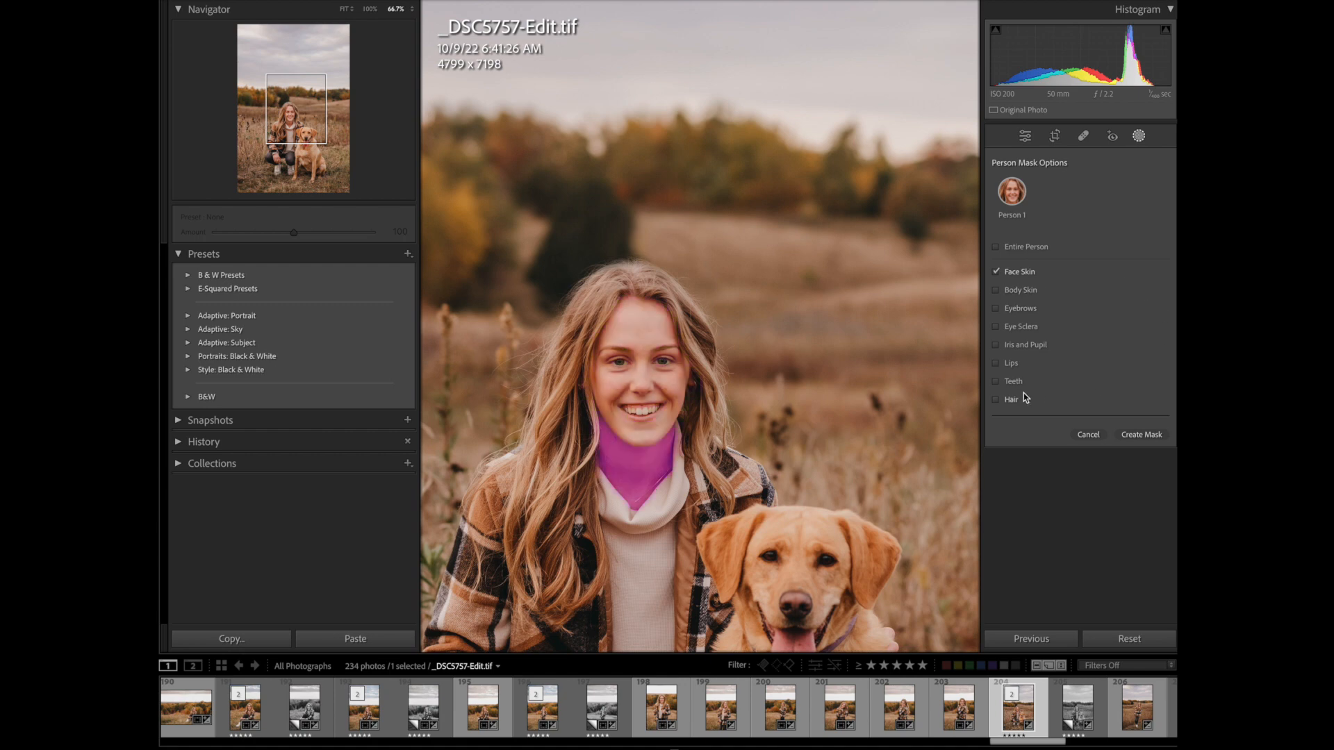
left_click(996, 381)
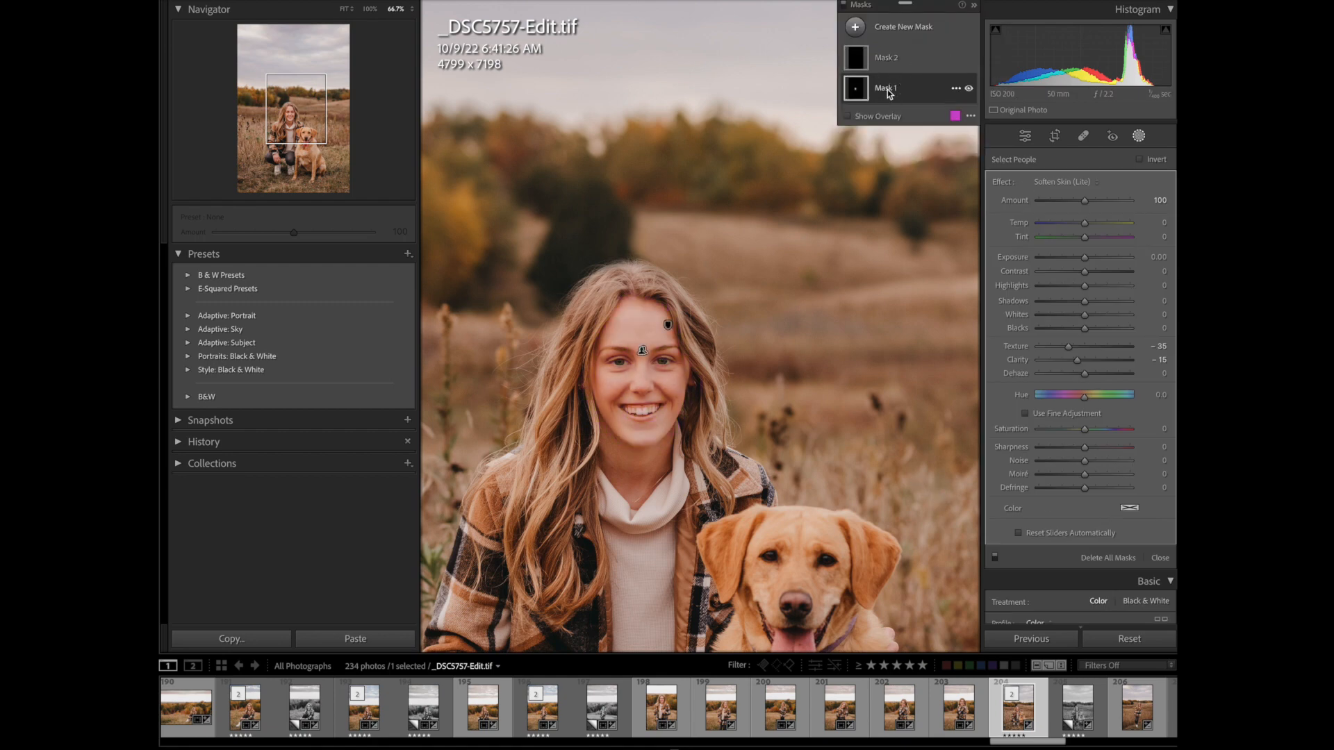
Examine how the face skin and teeth masks cover the woman's face, ending with the teeth mask selected
left_click(890, 60)
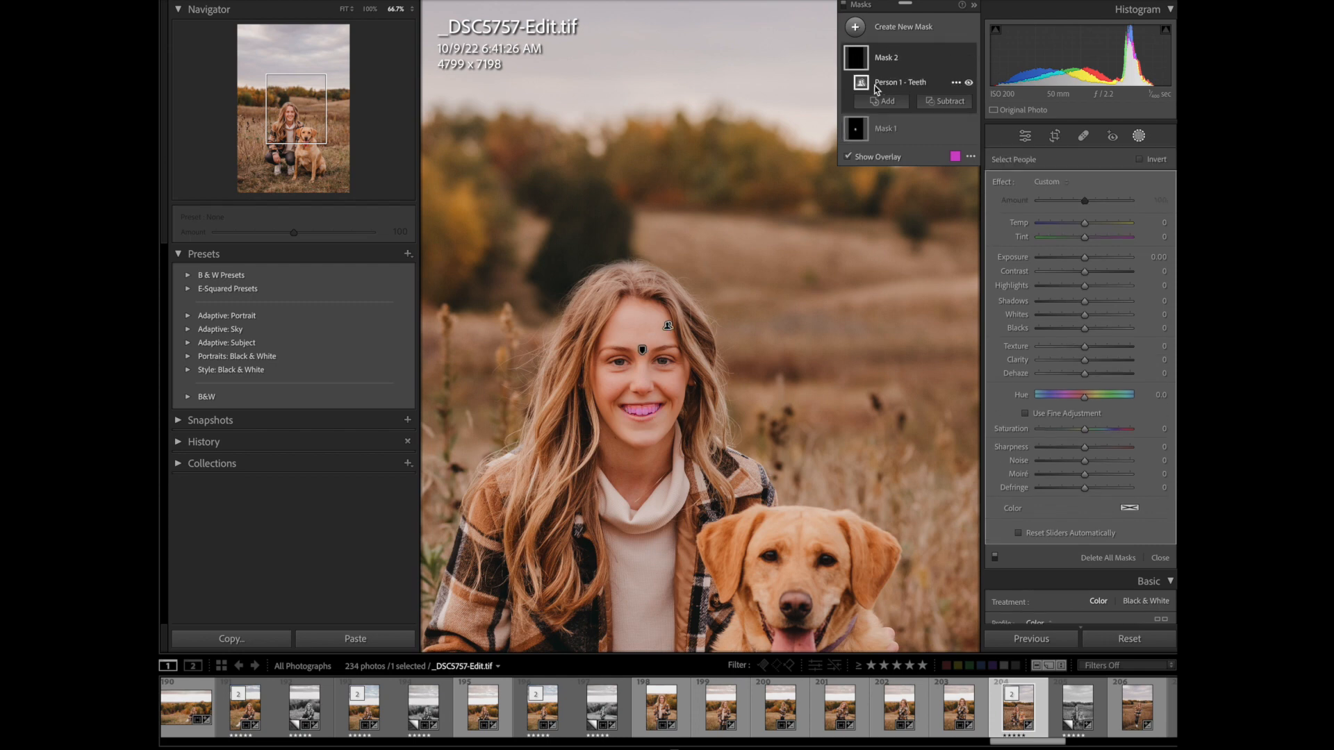
left_click(891, 130)
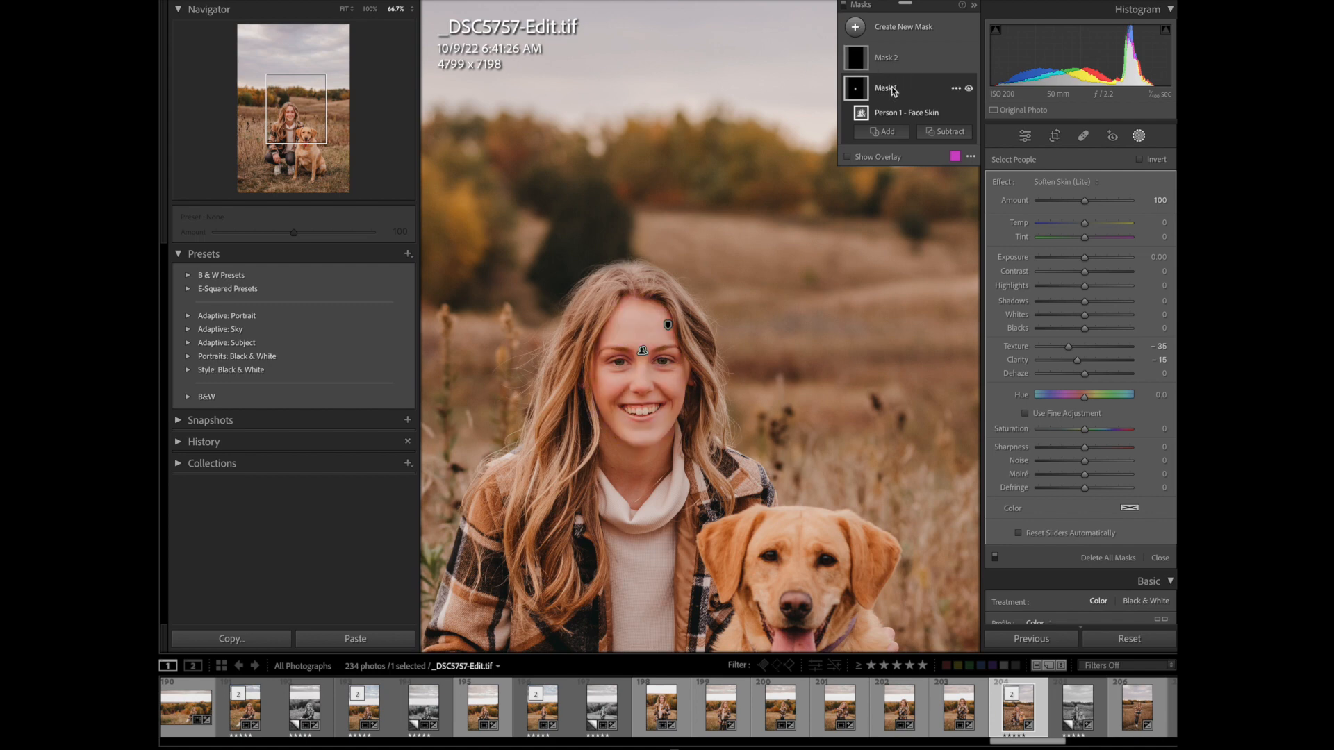
left_click(894, 62)
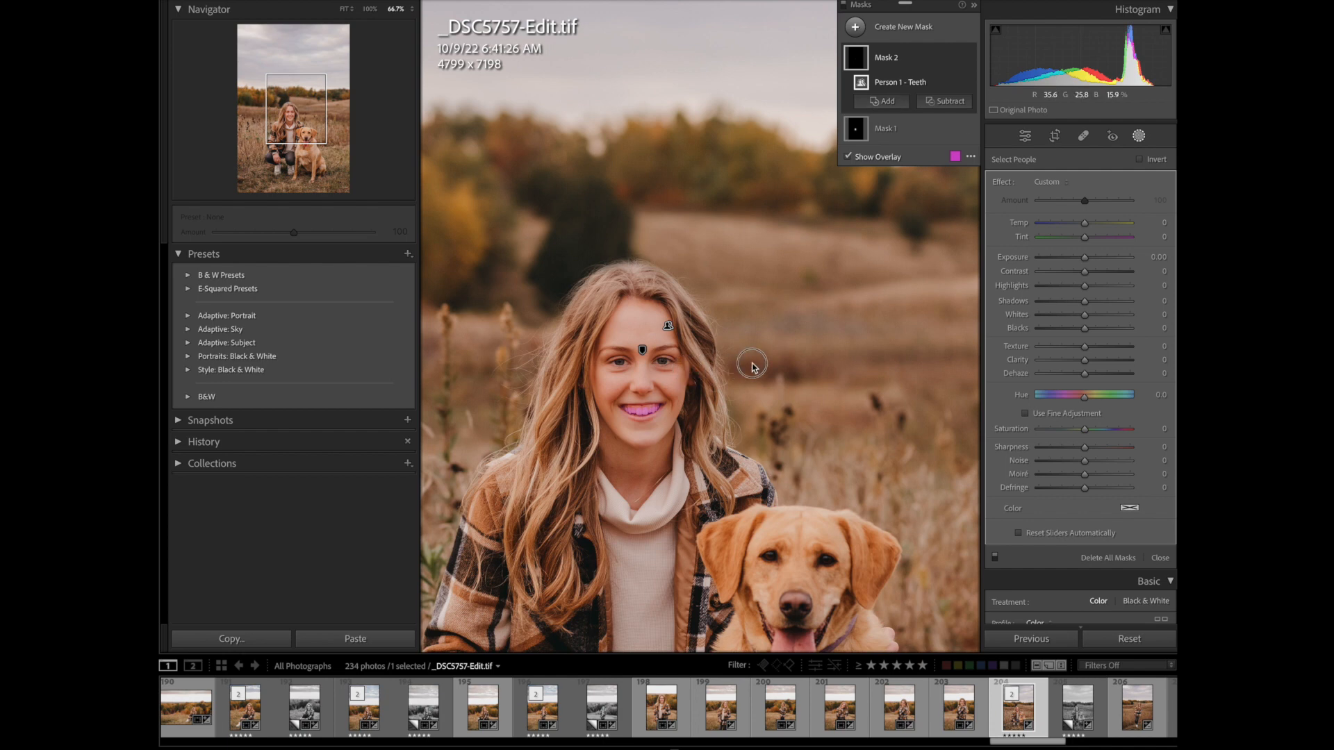
scroll(695, 411, "left", 3)
scroll(676, 412, "left", 5)
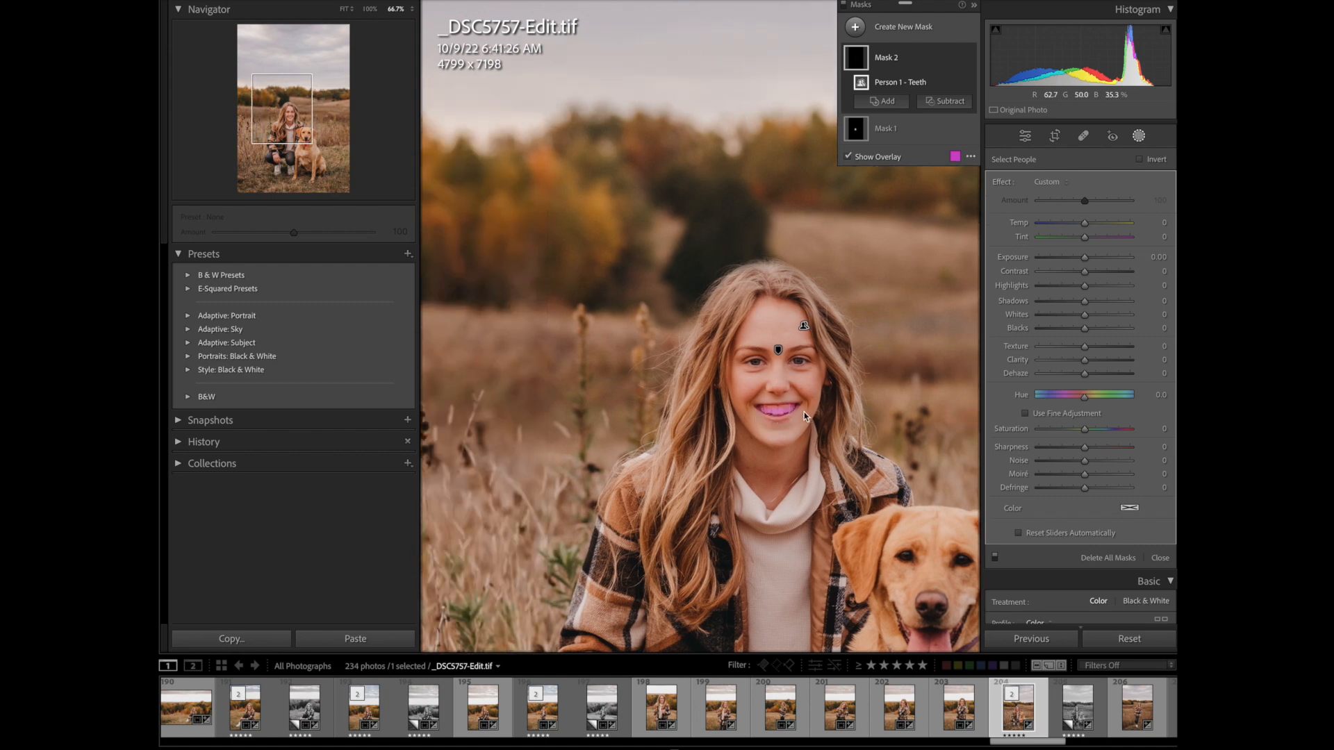
scroll(818, 413, "left", 6)
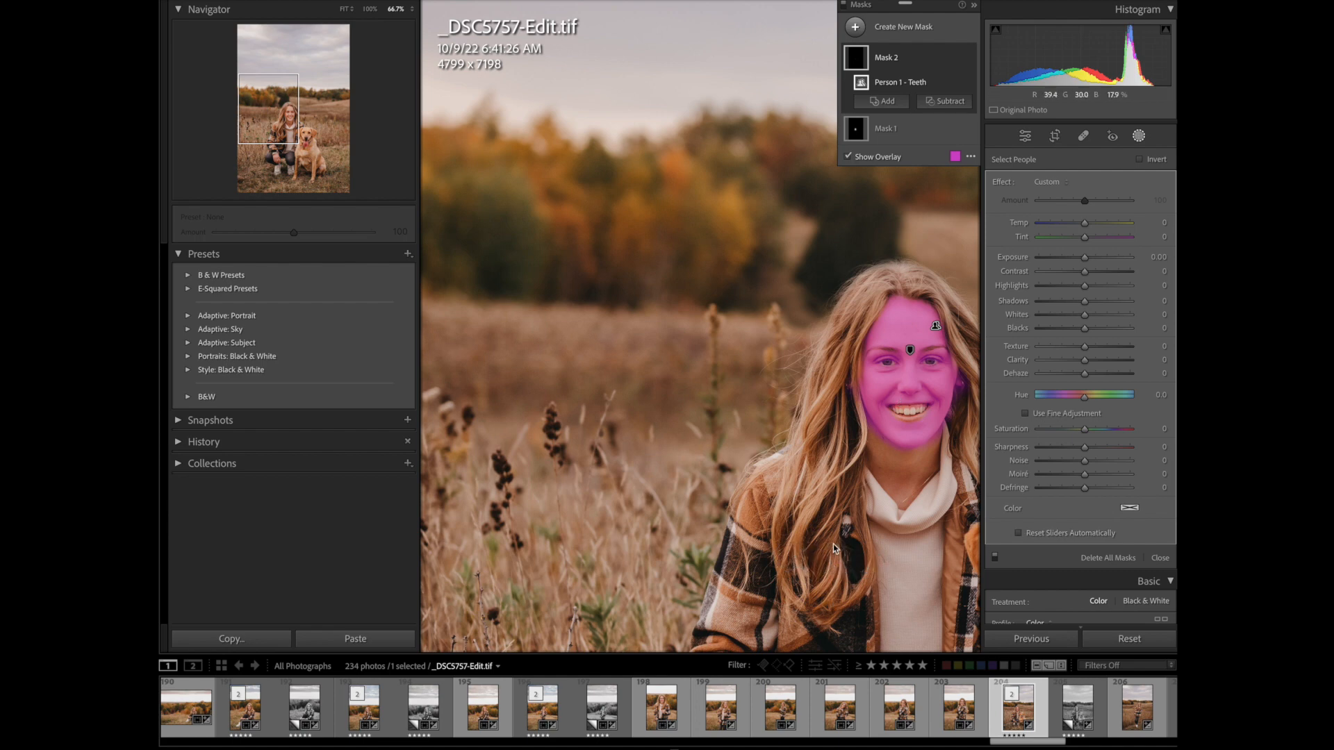
scroll(1035, 323, "left", 3)
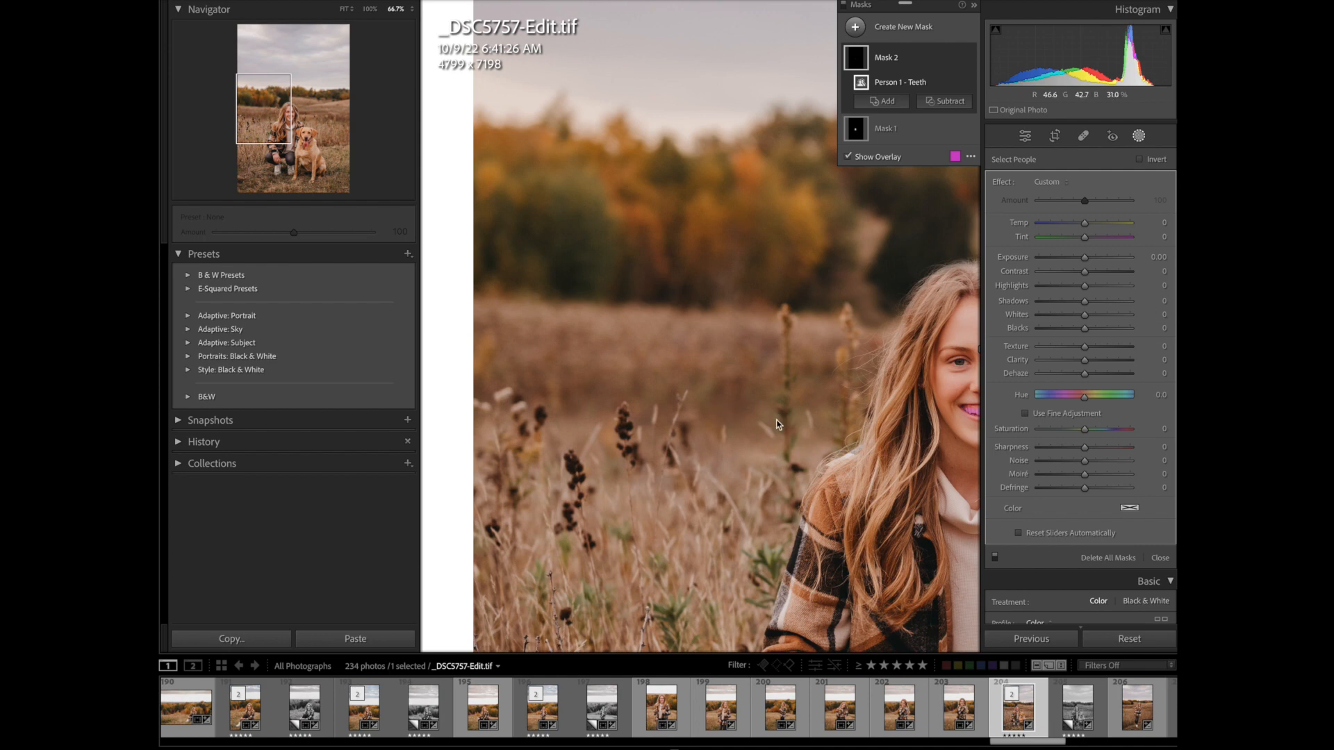
scroll(833, 451, "right", 3)
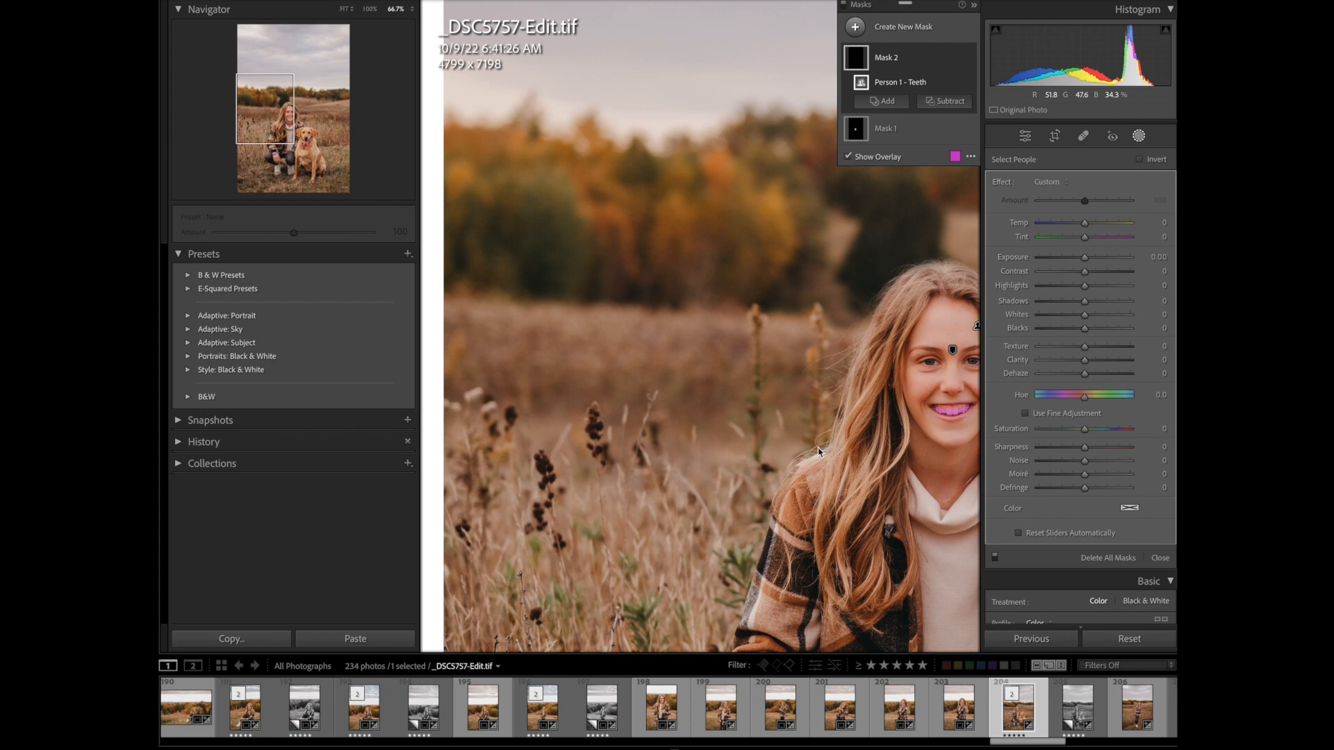
scroll(819, 450, "right", 1)
scroll(818, 451, "down", 1)
scroll(818, 450, "right", 3)
scroll(818, 450, "down", 1)
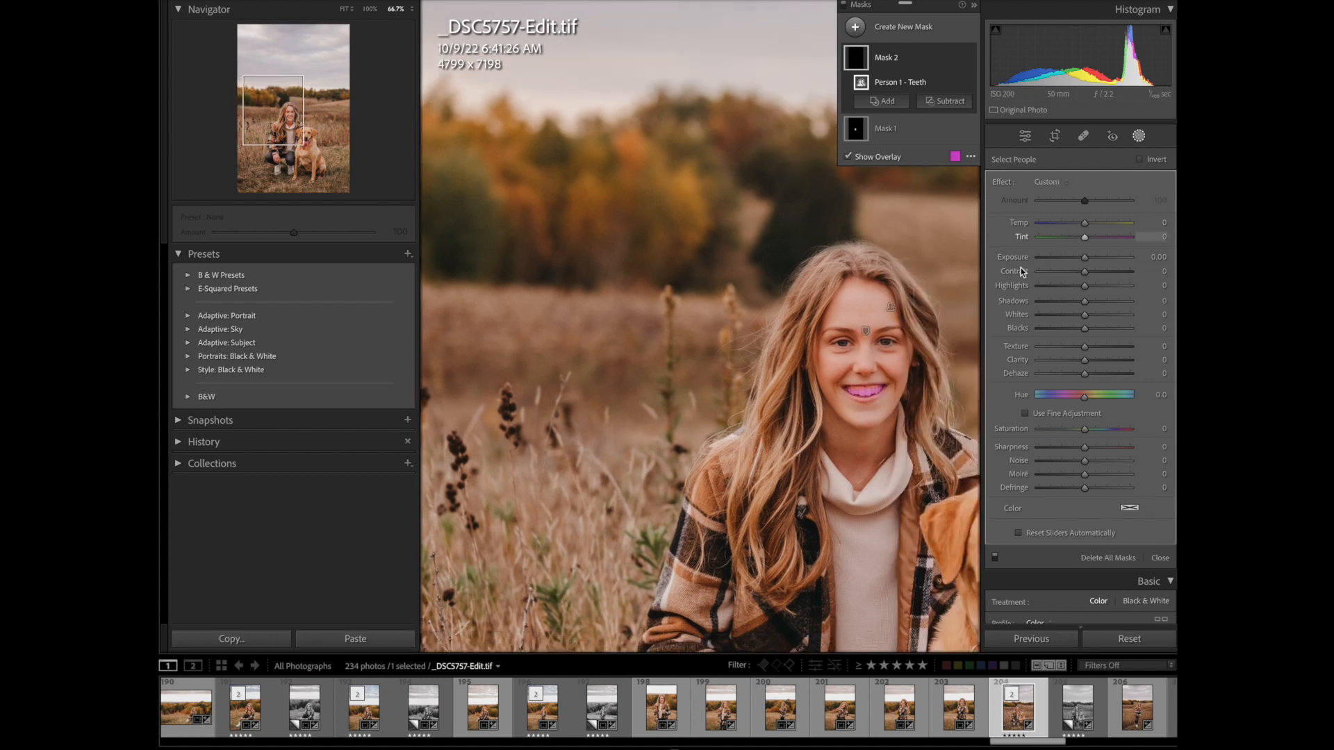
Apply the Teeth Whitening effect to the teeth mask and fine-tune its saturation and exposure
left_click(1048, 182)
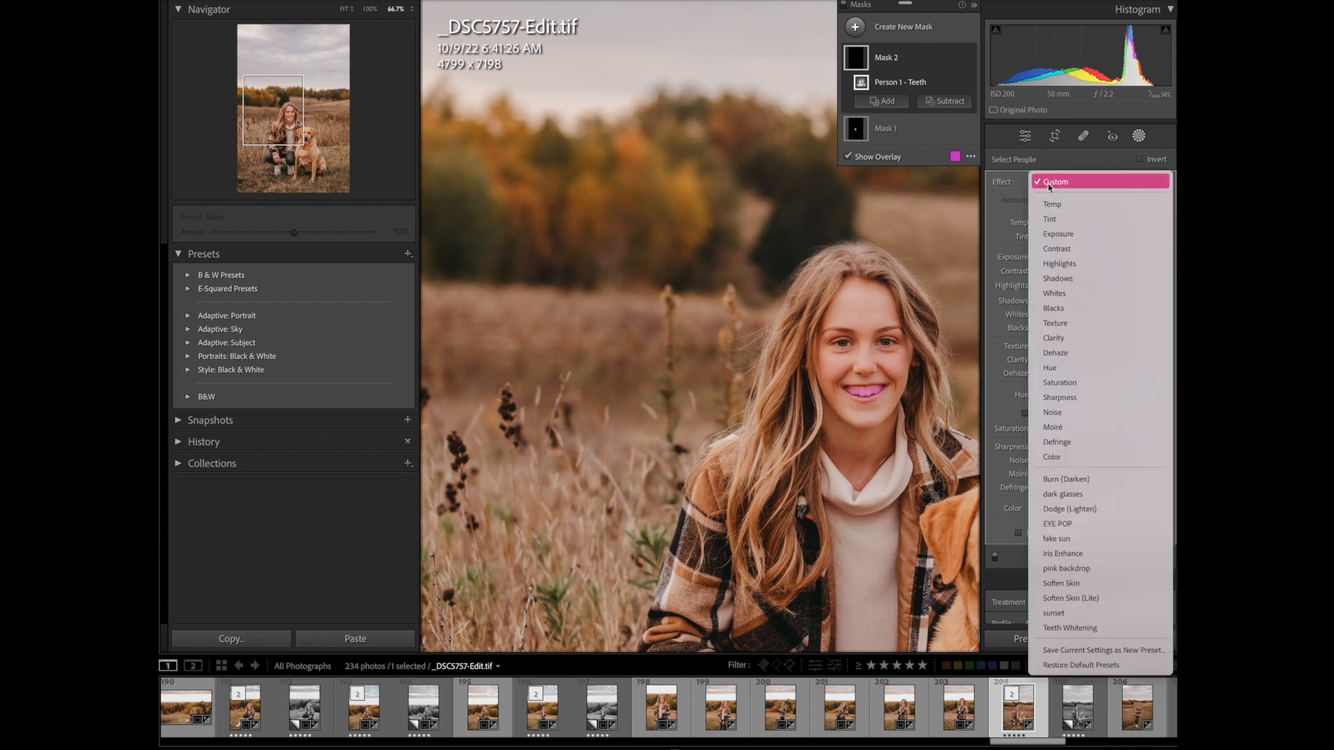
left_click(1085, 629)
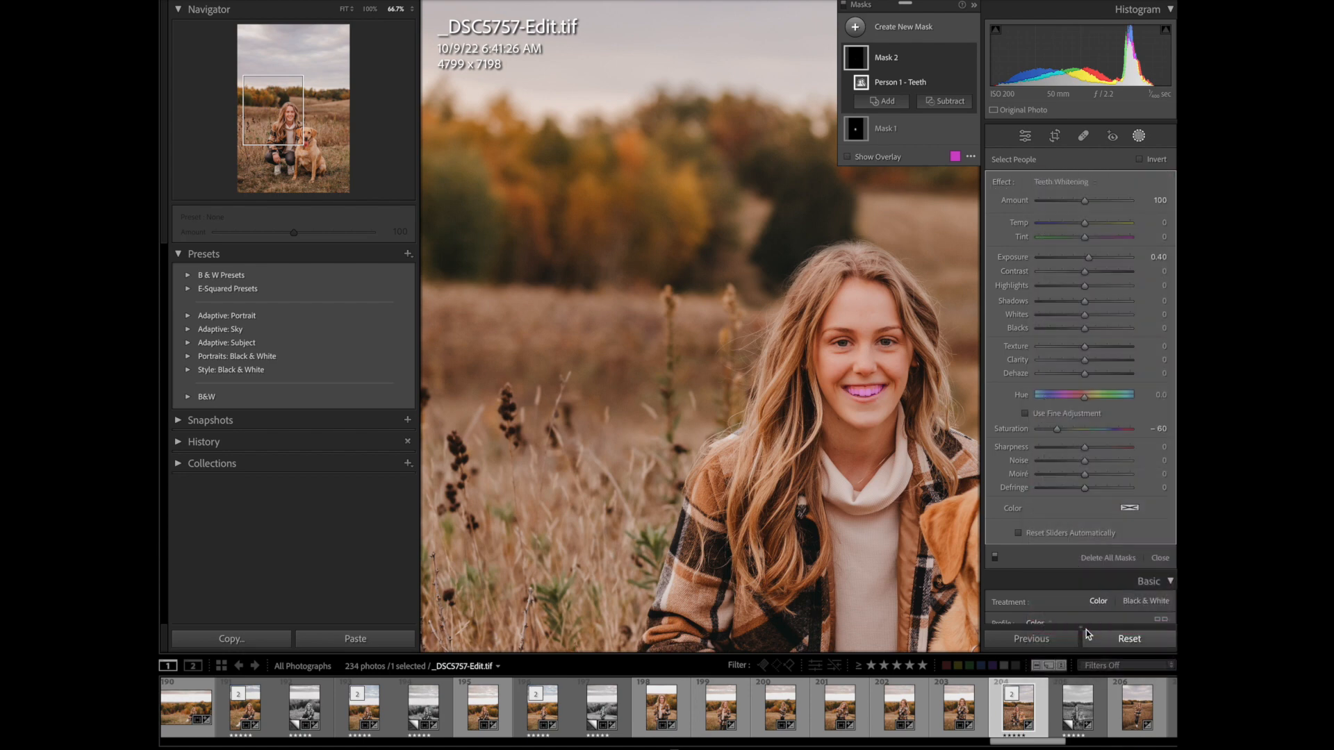
scroll(1085, 406, "down", 2)
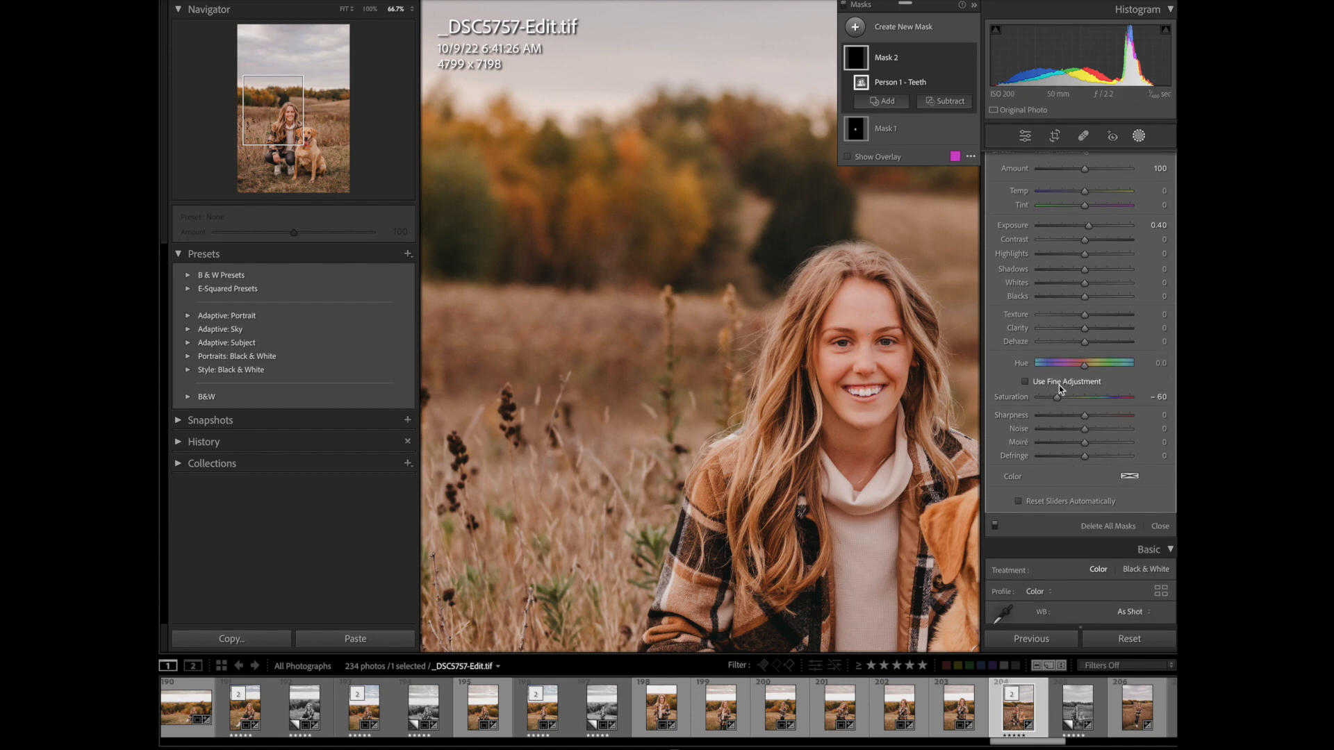
left_click_drag(1057, 397, 1072, 397)
left_click_drag(1106, 222, 1088, 224)
Apply the Soften Skin (Lite) effect to the face skin mask
left_click(889, 130)
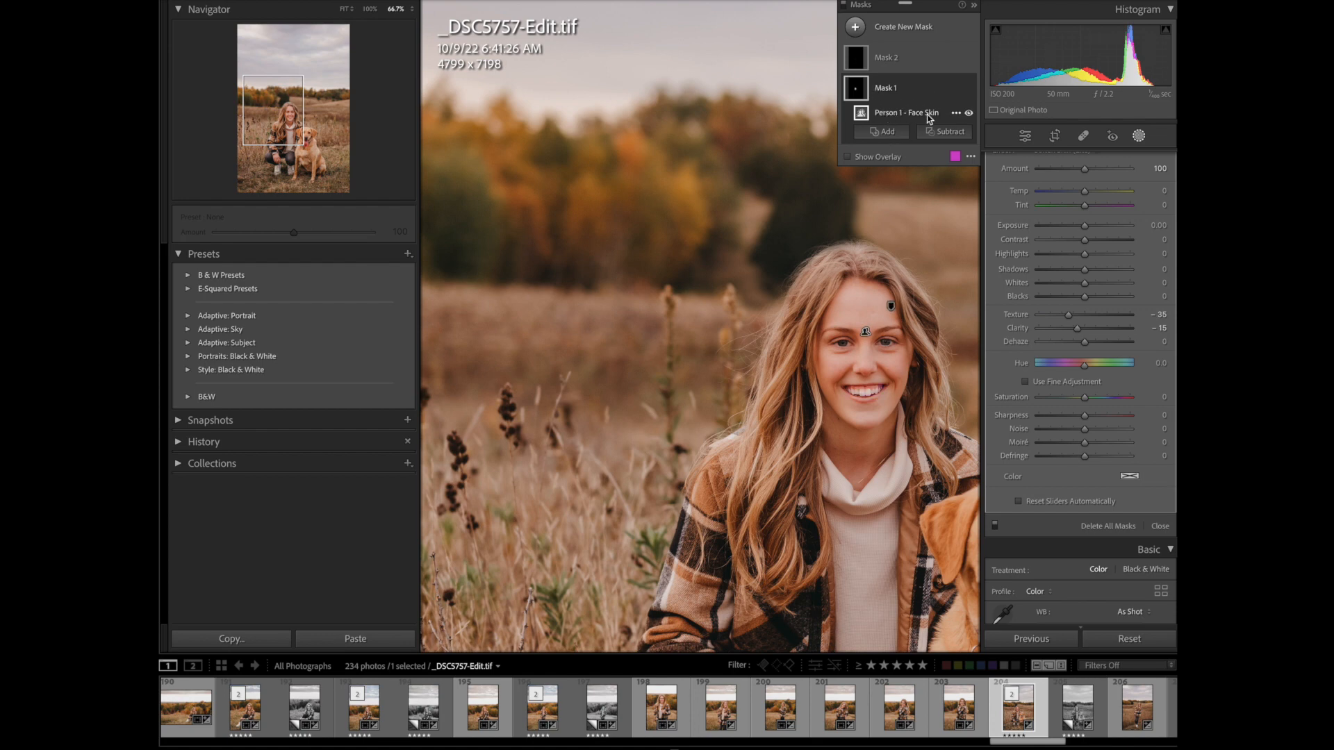
scroll(1028, 160, "up", 2)
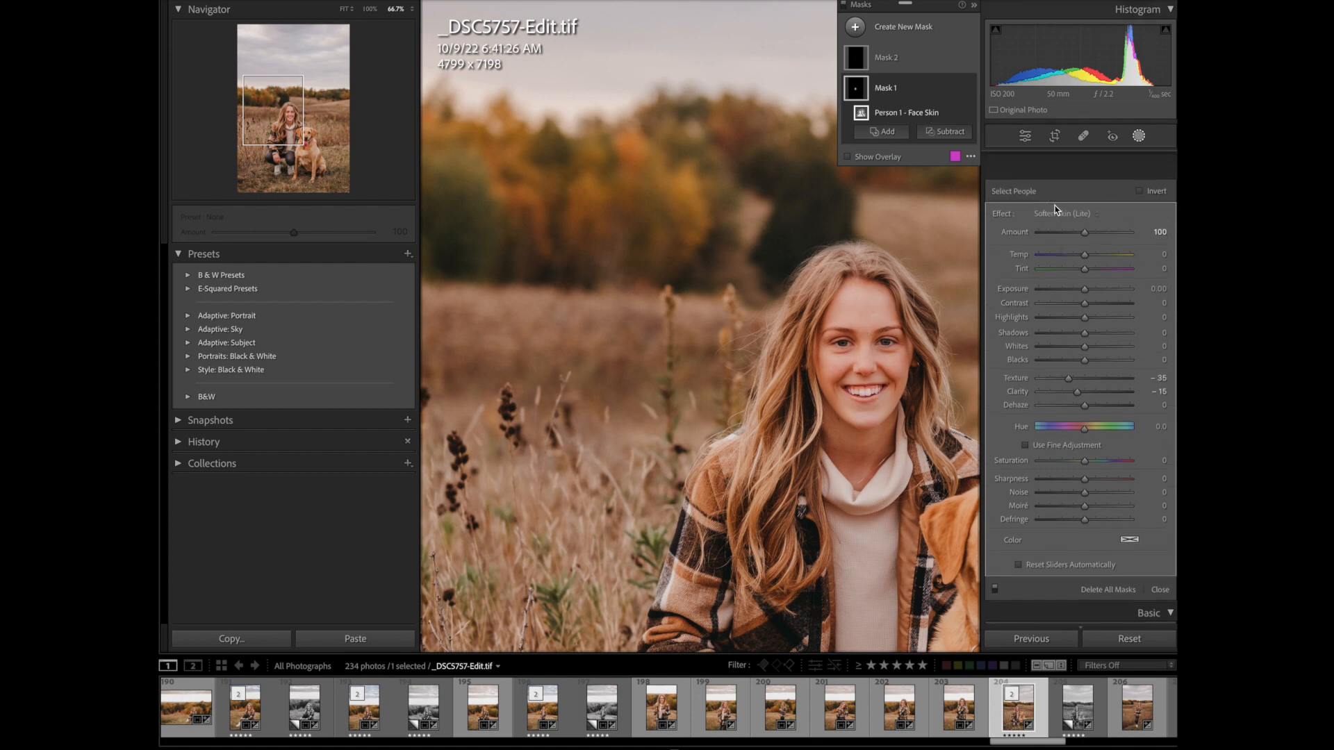
left_click(1061, 181)
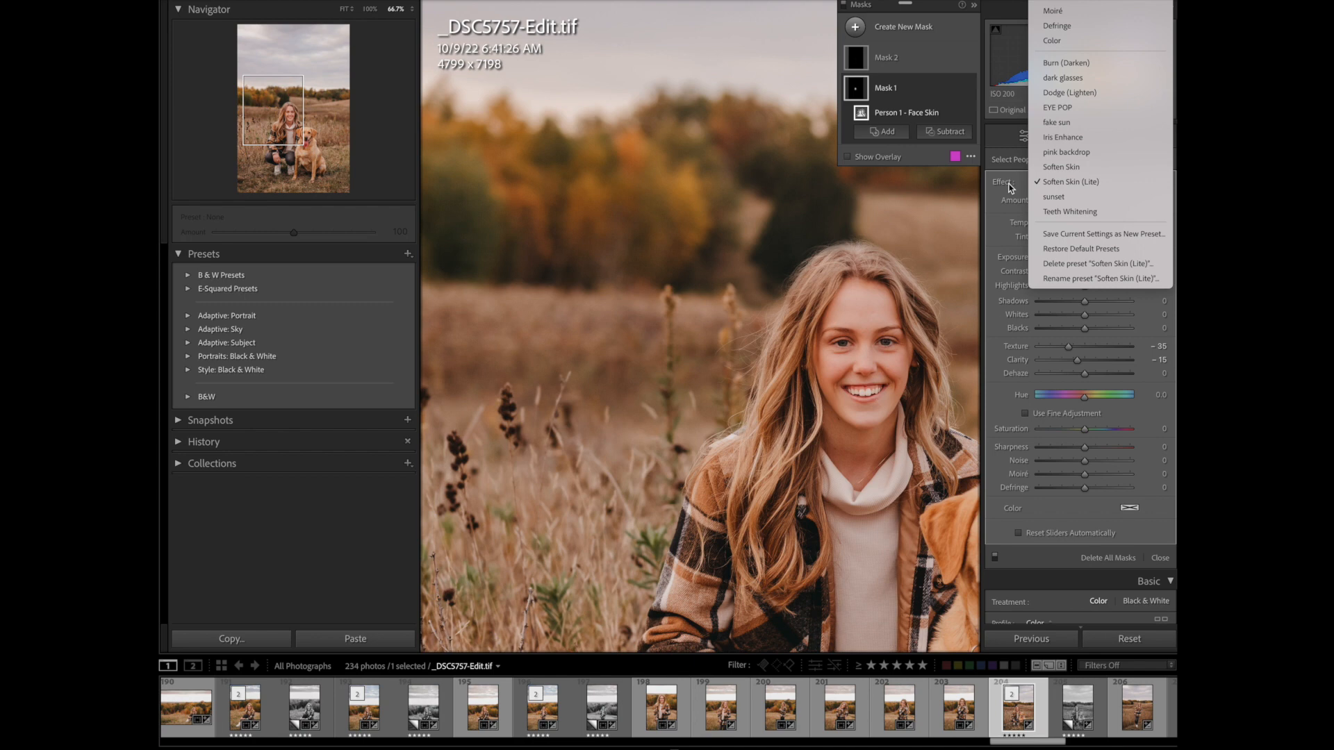
left_click(1102, 183)
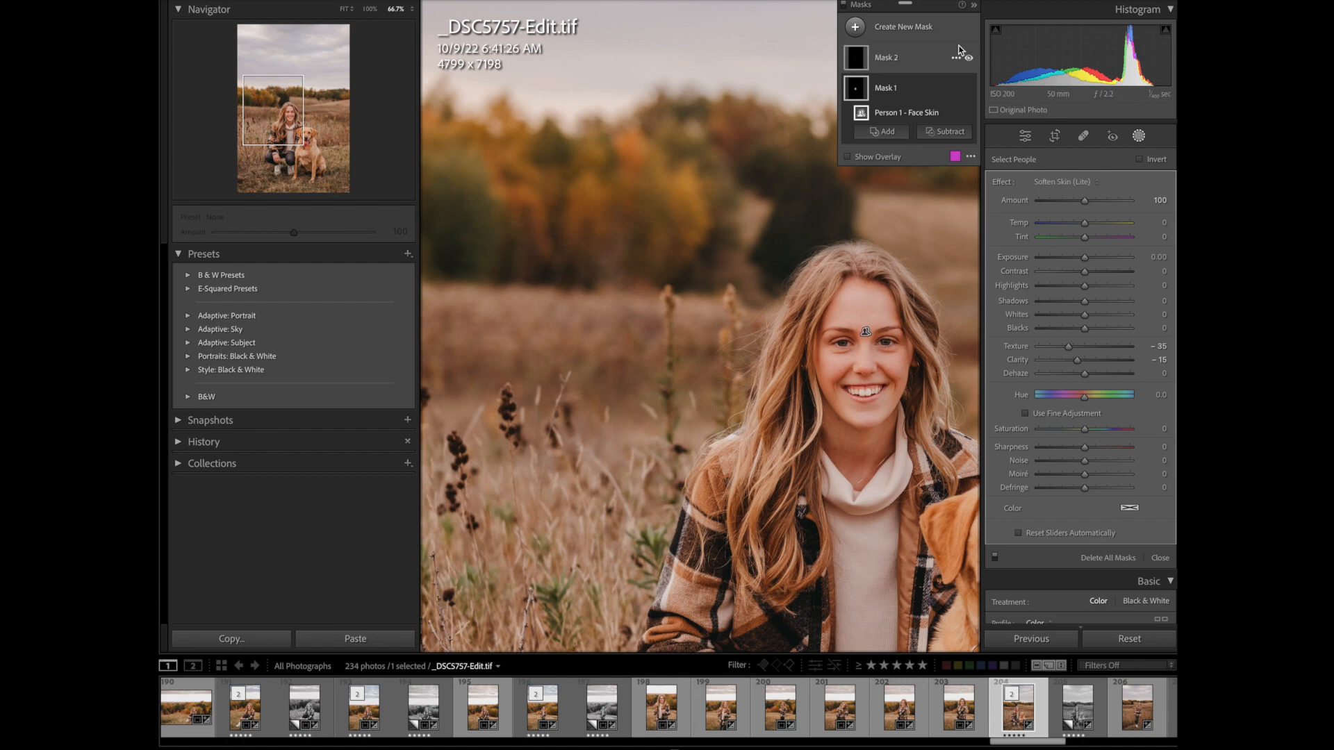
Add a new Select People mask covering the entire Person 1
left_click(859, 23)
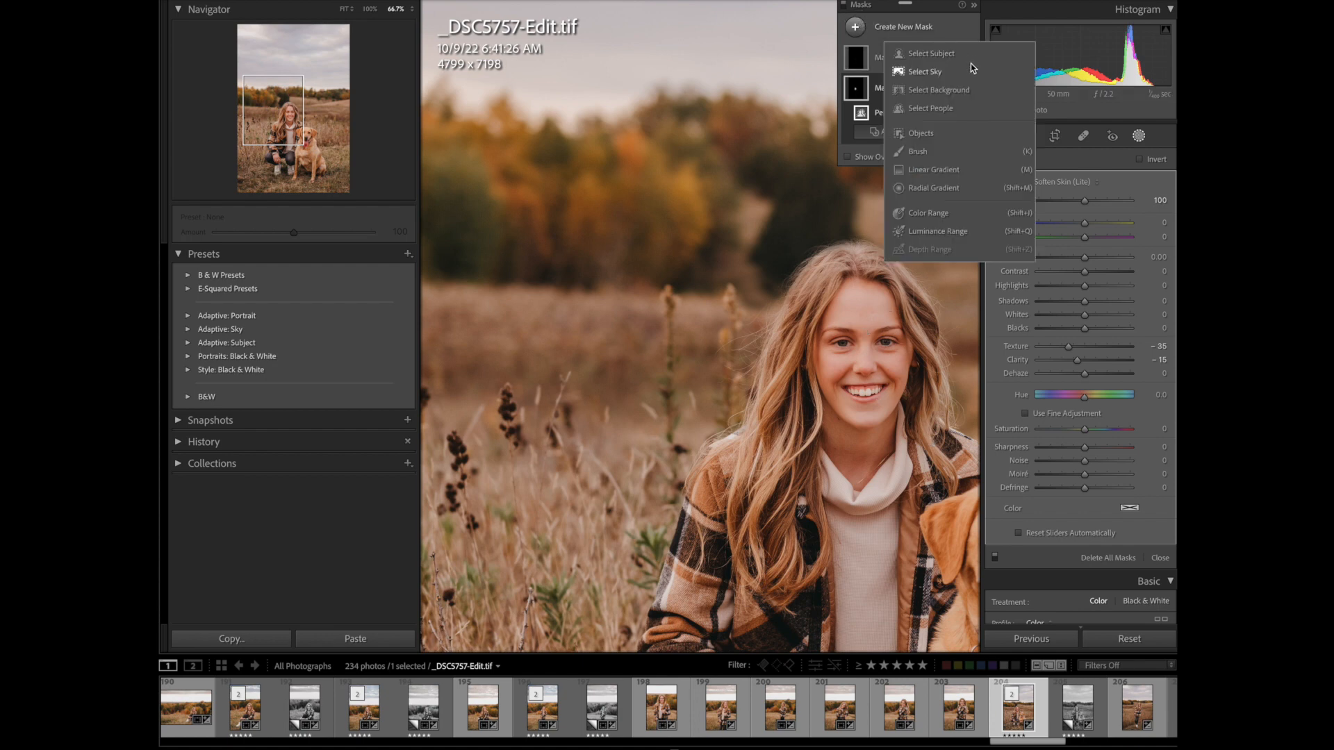
left_click(938, 110)
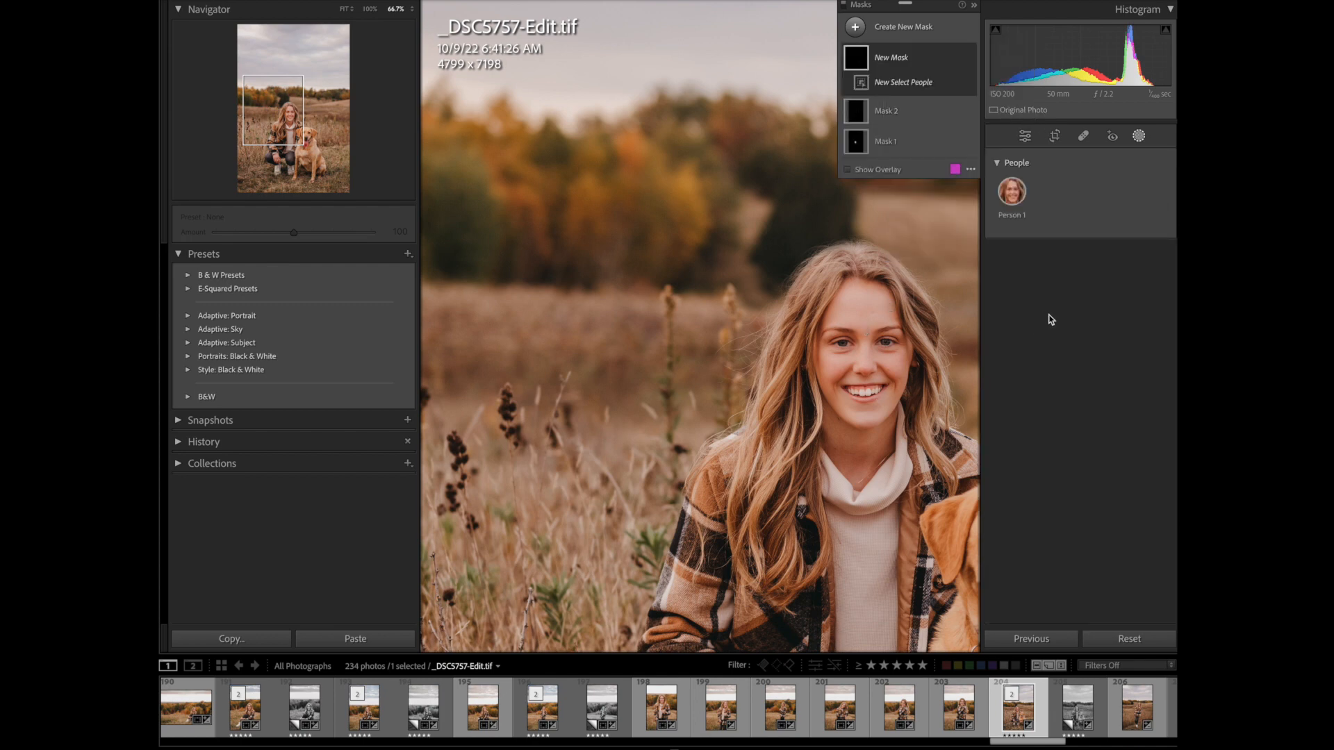
mouse_move(1045, 206)
key("ctrl+minus")
key("ctrl+minus")
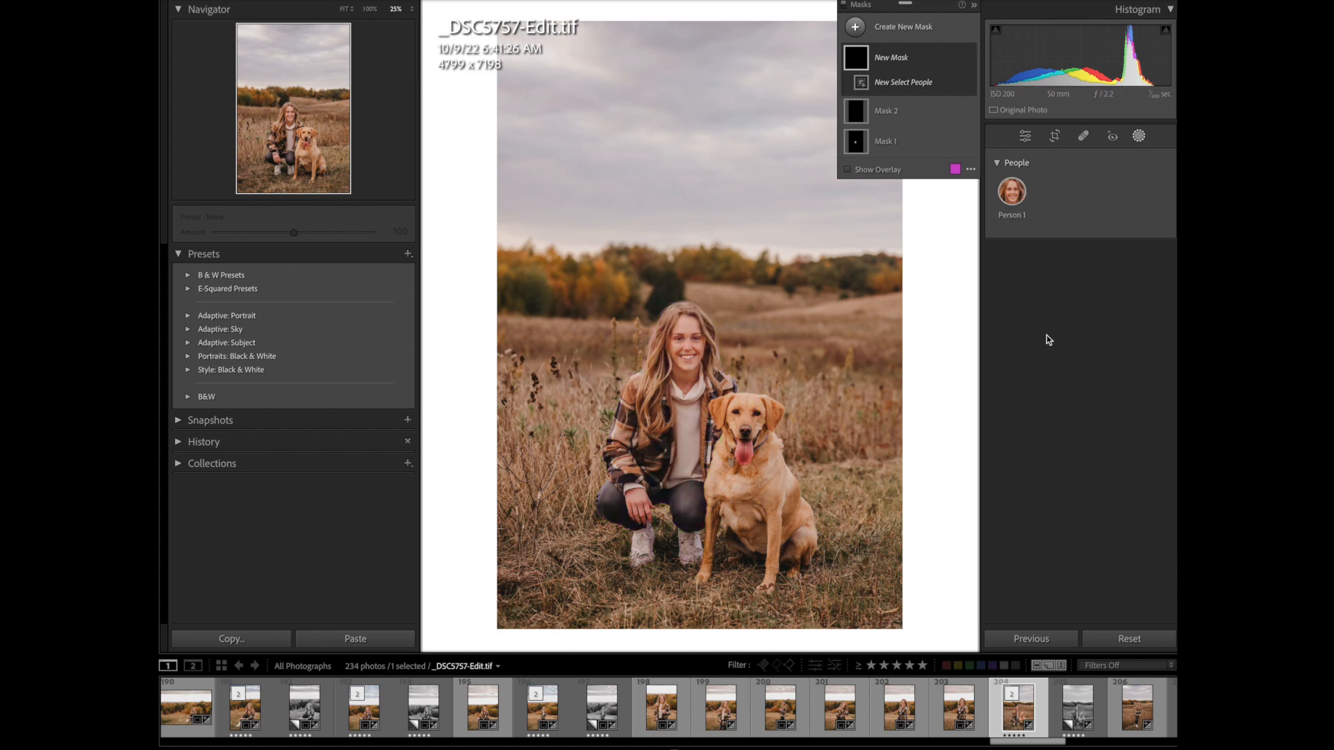
left_click(1012, 192)
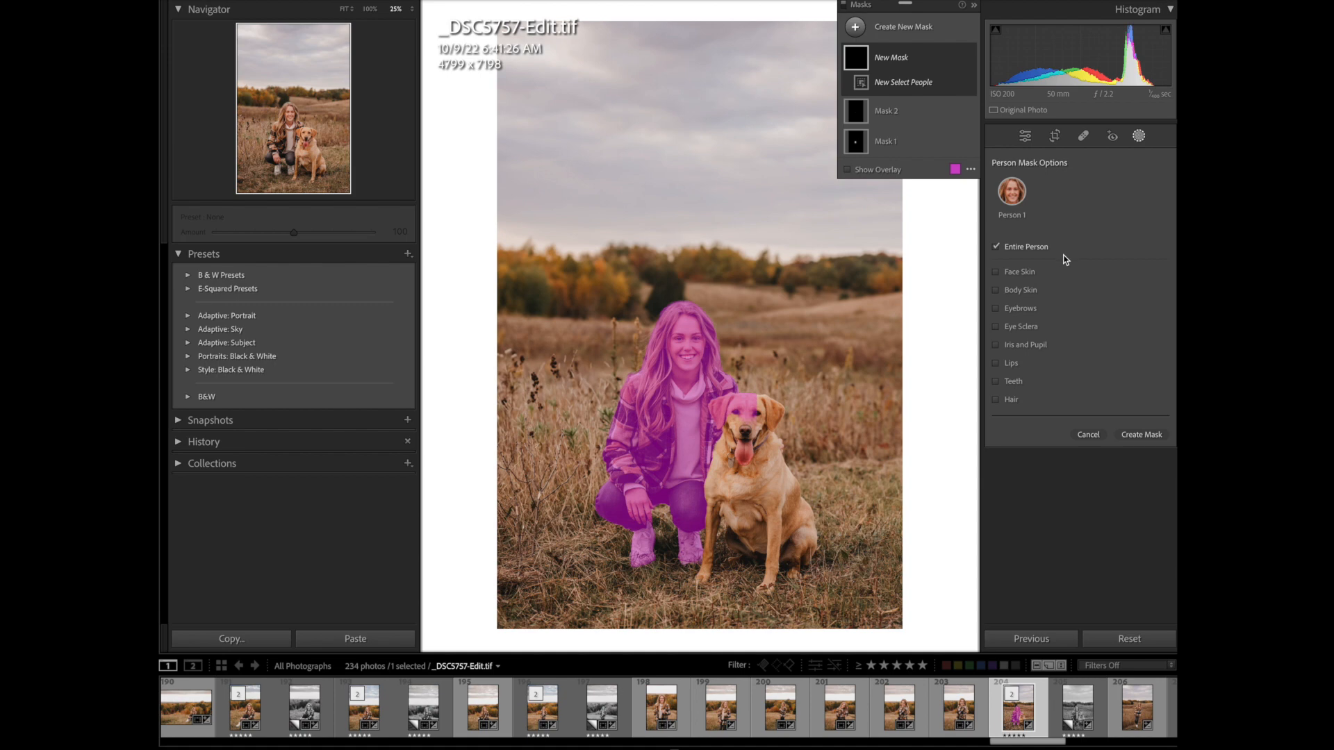
left_click(1141, 434)
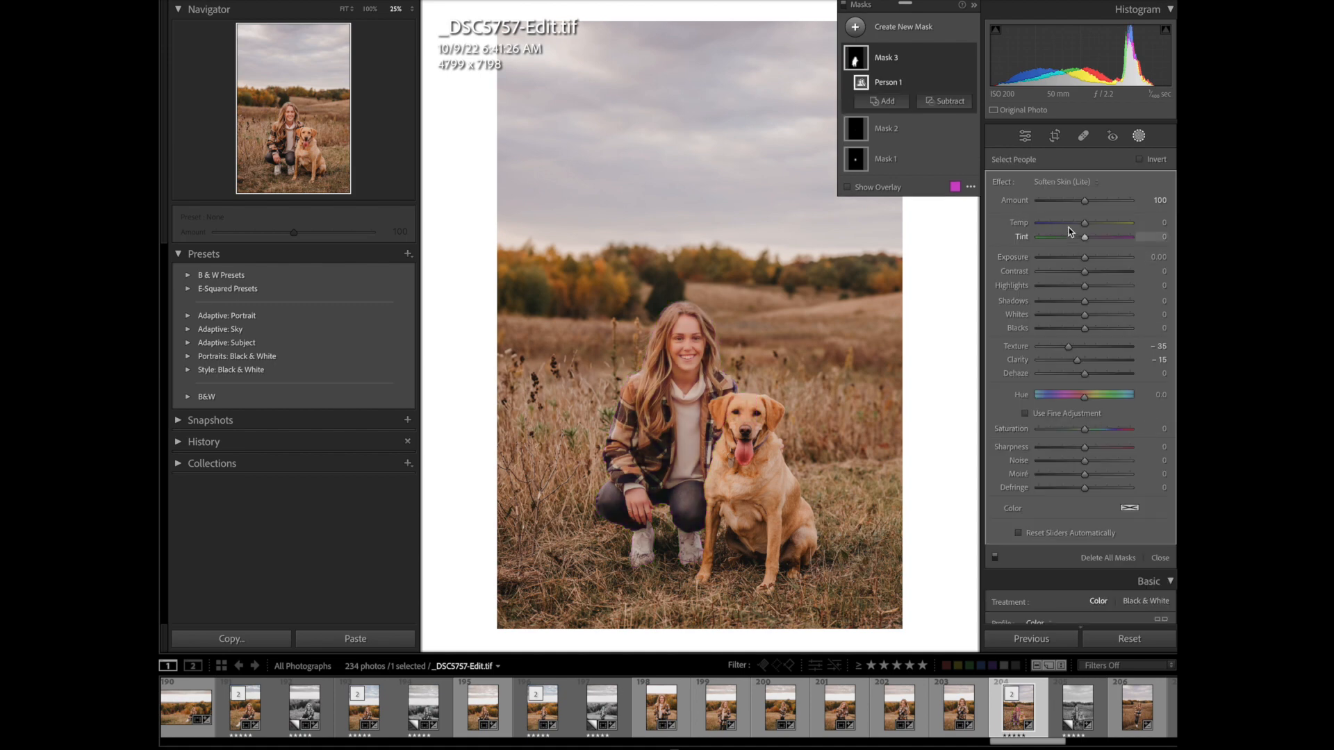
Replace the skin-softening effect on the entire-person mask with custom settings and raise its exposure to 1.81
left_click(1063, 182)
scroll(1063, 182, "up", 3)
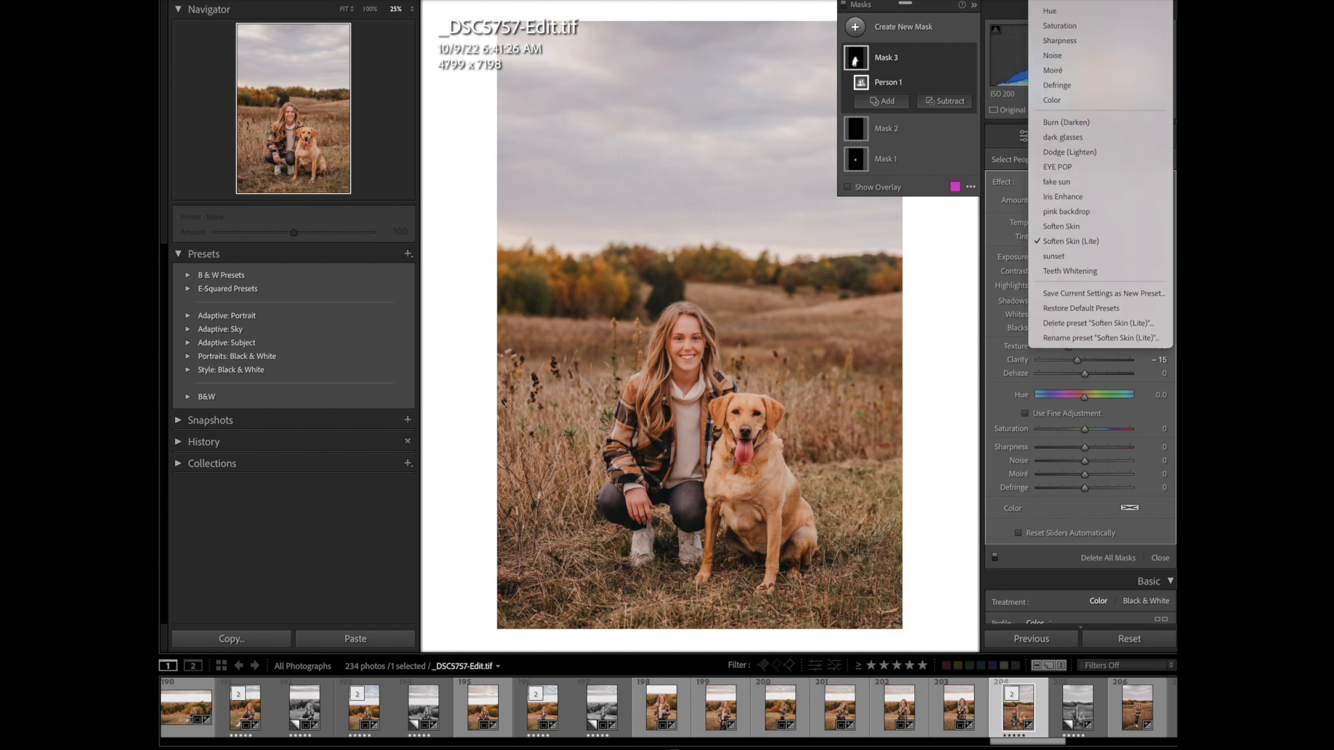
left_click(1063, 3)
left_click_drag(1093, 263, 1105, 261)
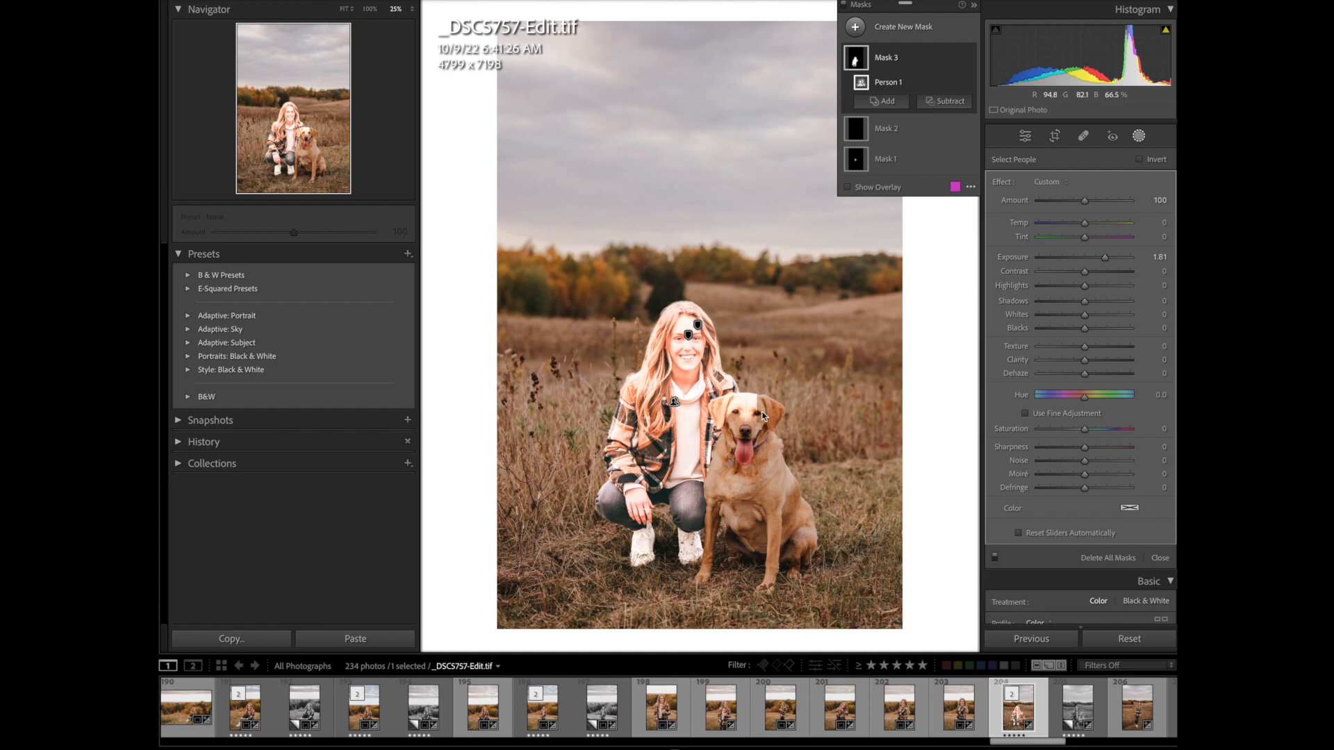
Subtract the area spilling onto the dog's head from the entire-person mask with a size 2.0 brush
left_click(951, 103)
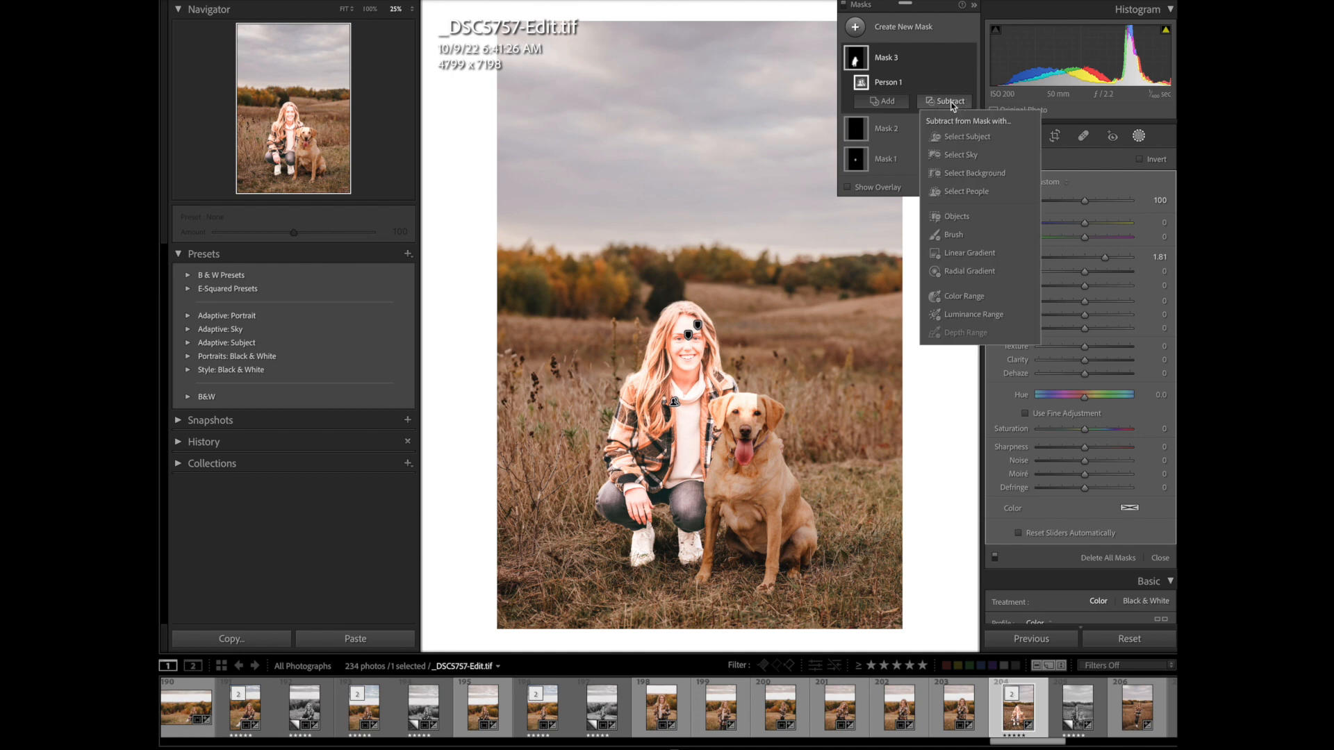
left_click(953, 236)
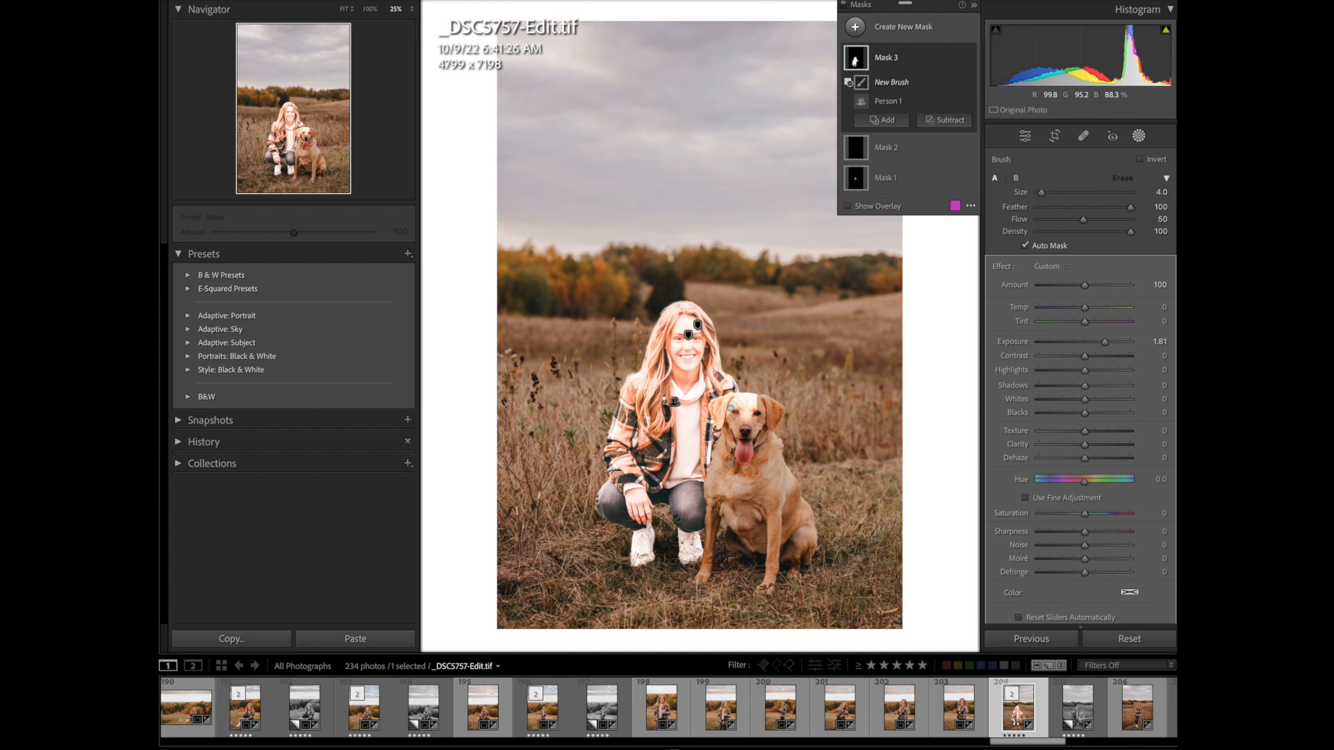
key("bracketleft")
key("bracketleft")
mouse_move(737, 409)
left_mouse_down()
mouse_move(752, 399)
mouse_move(765, 420)
mouse_move(733, 397)
mouse_move(720, 410)
mouse_move(742, 401)
left_mouse_up()
Delete all masks from the portrait of the woman and her dog and leave masking
left_click(954, 57)
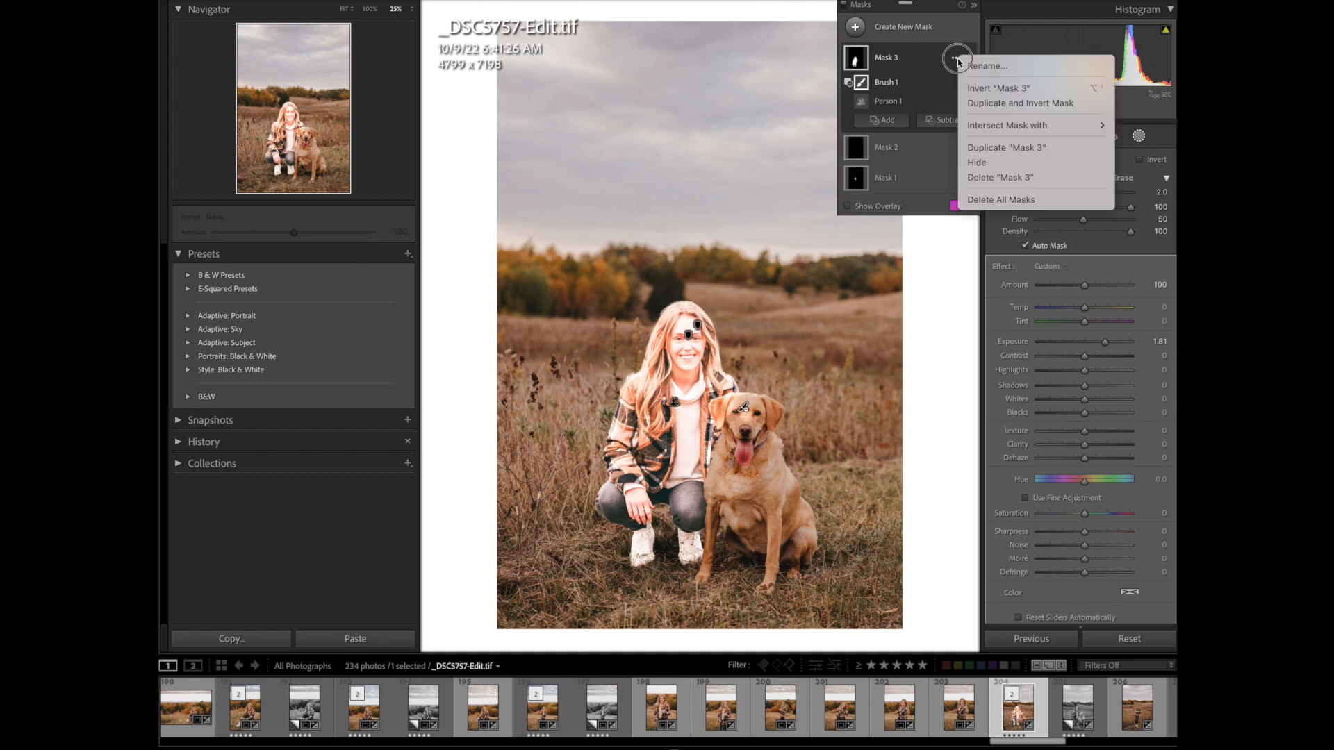
left_click(1010, 200)
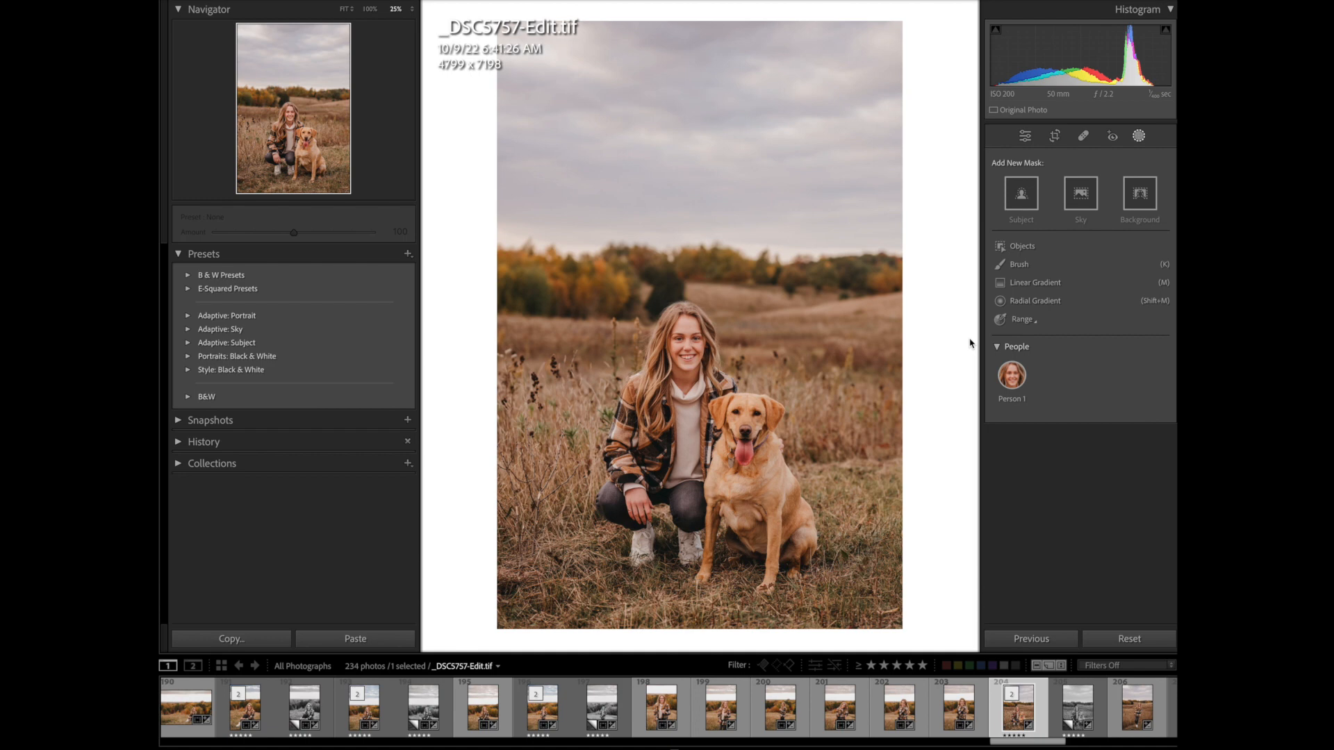
key("Escape")
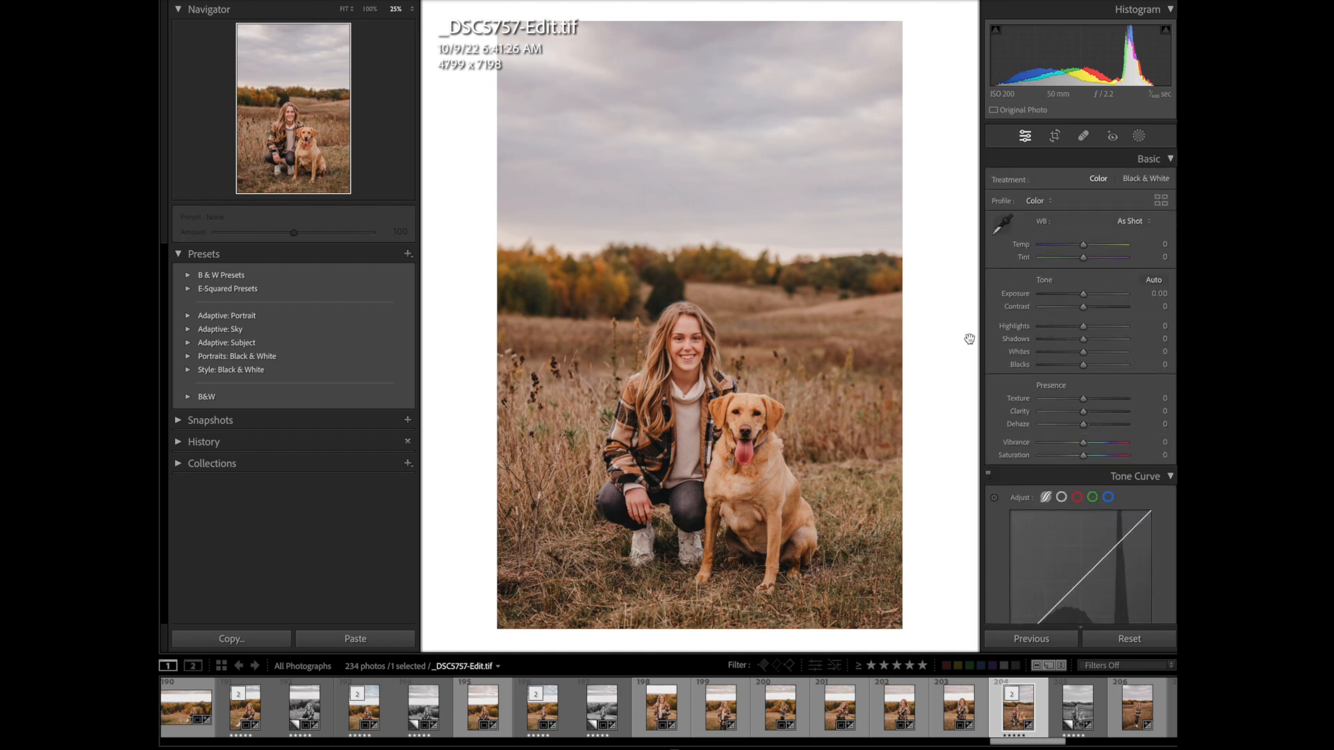
Reopen masking and switch to the photo _DSC4881.NEF of the boy with the soccer ball
left_click(1140, 136)
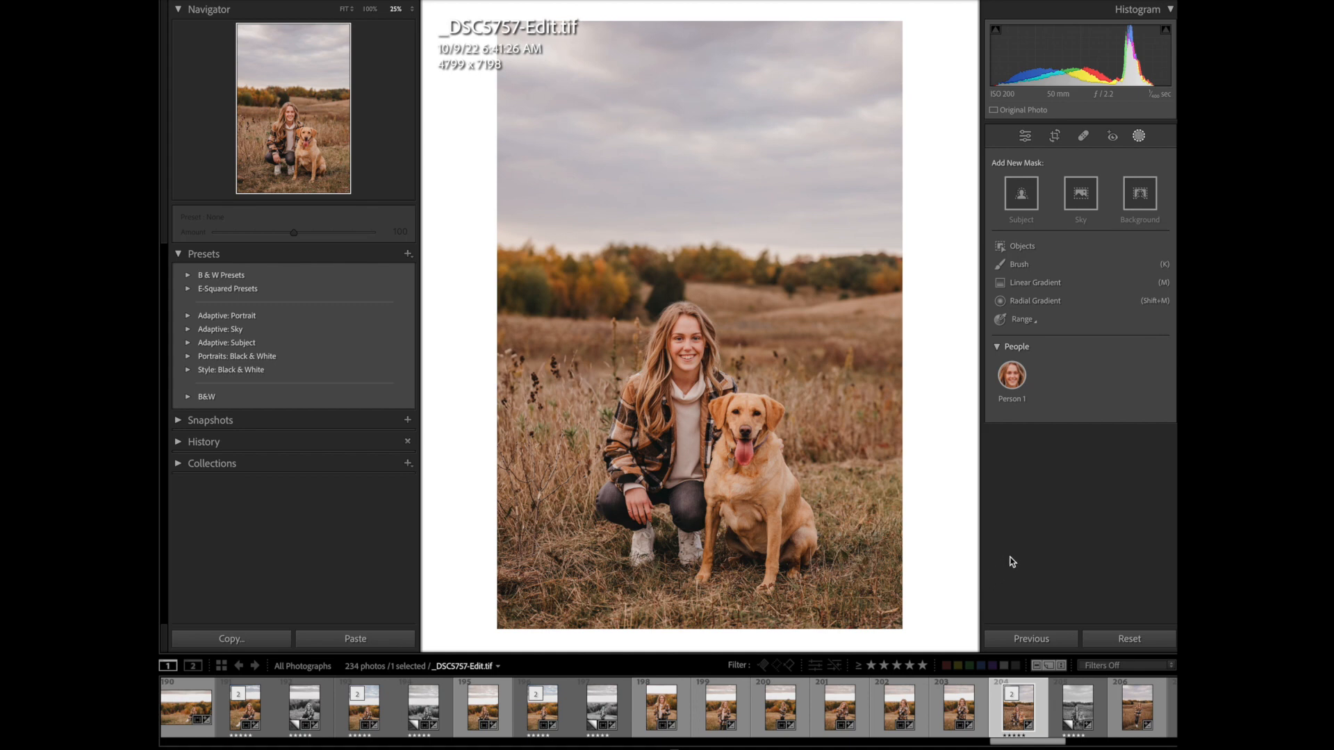
scroll(278, 702, "up", 10)
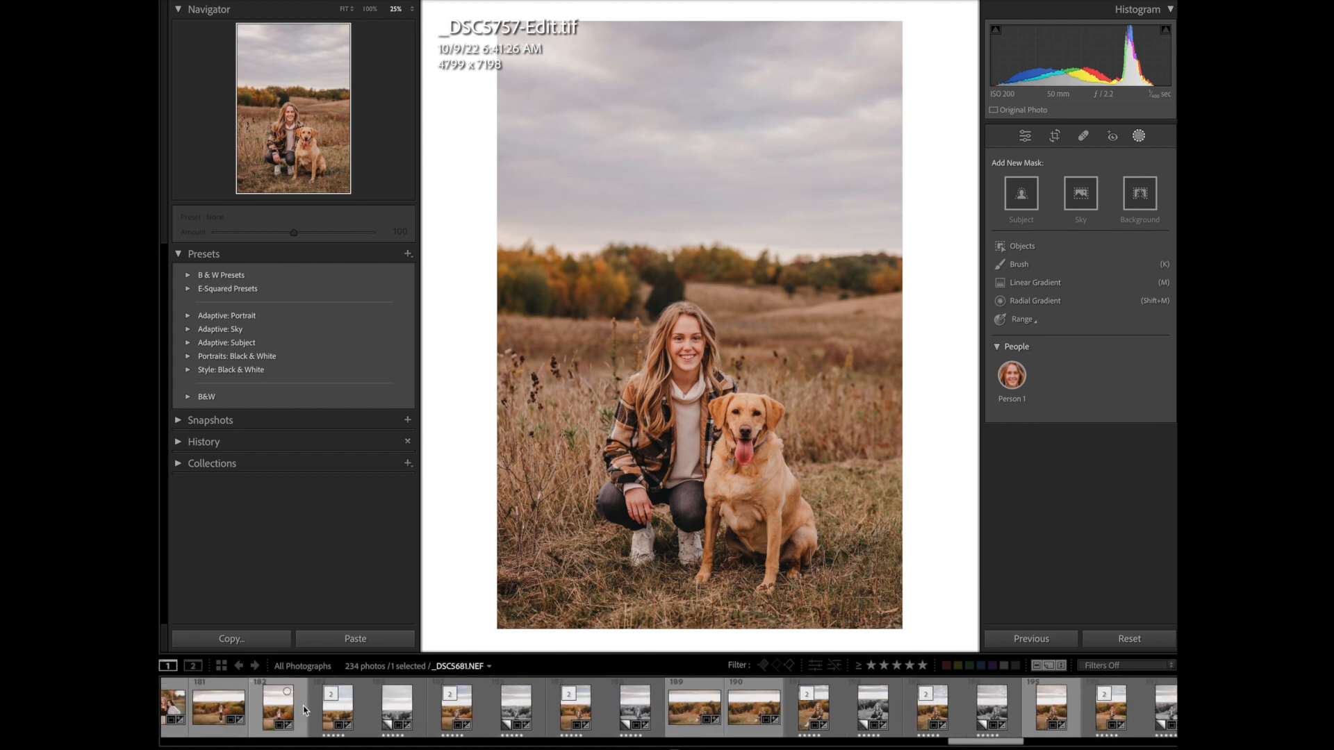
scroll(280, 695, "up", 8)
scroll(383, 710, "up", 10)
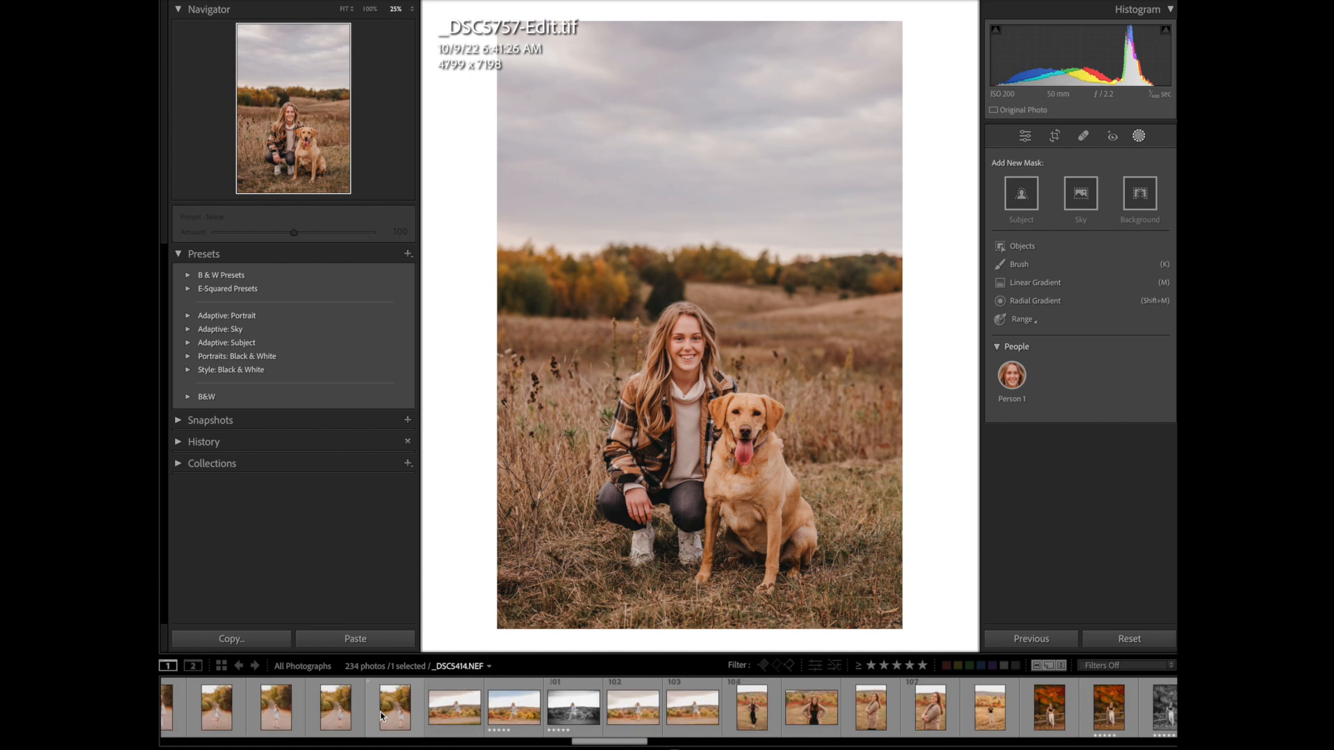
scroll(445, 726, "up", 6)
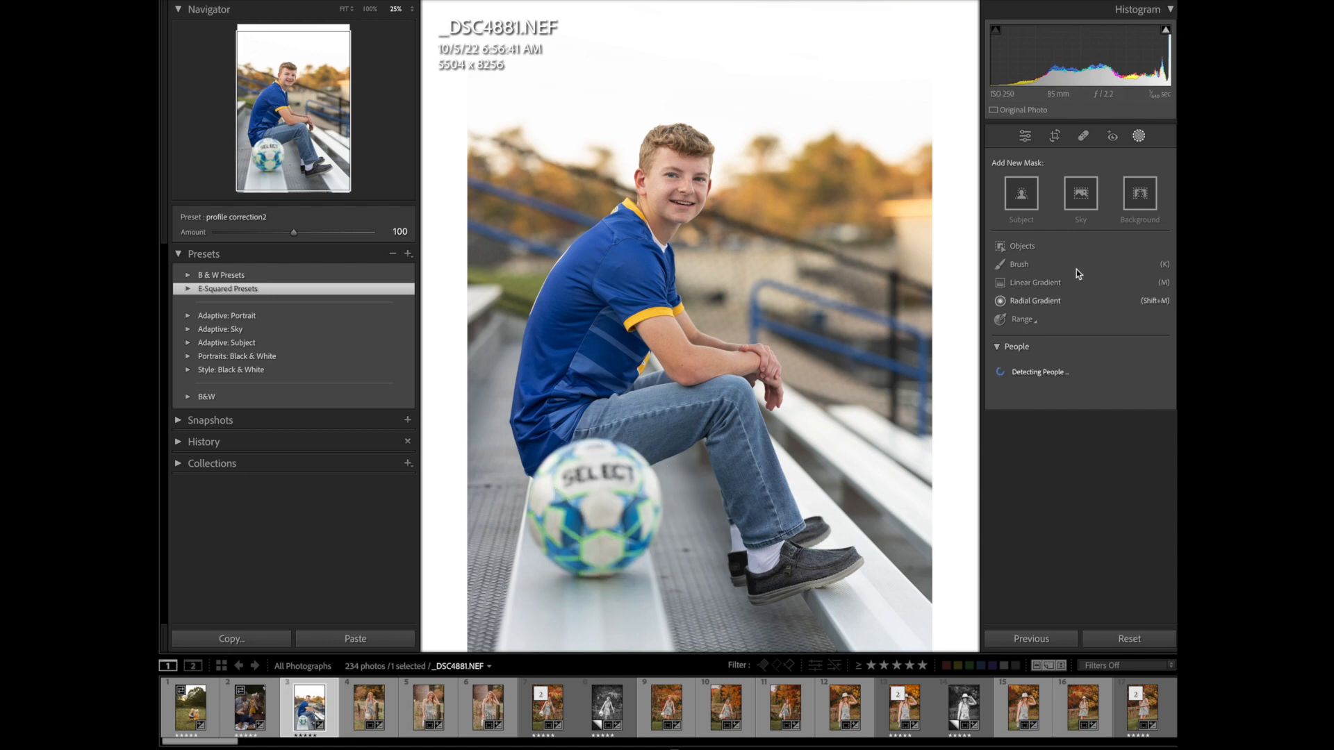
left_click(1019, 247)
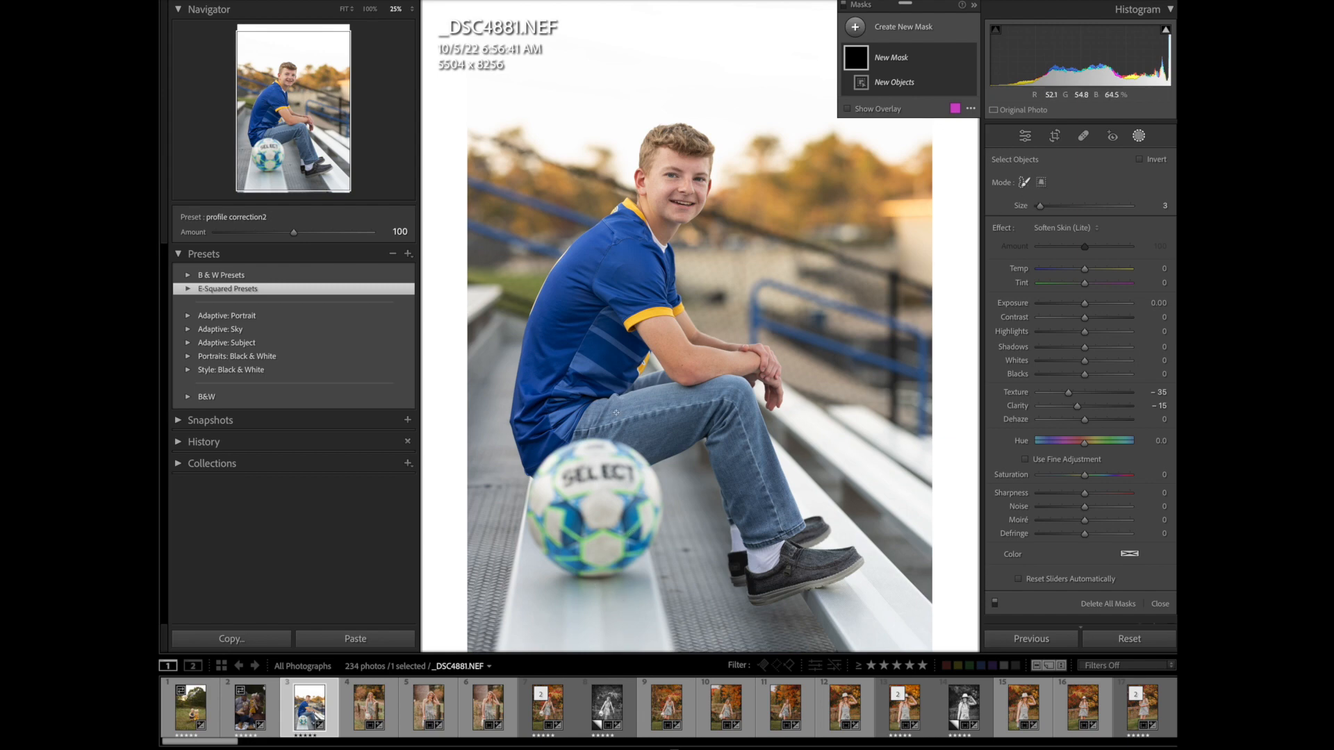
mouse_move(577, 427)
left_mouse_down()
mouse_move(534, 451)
mouse_move(515, 517)
mouse_move(541, 581)
mouse_move(591, 597)
mouse_move(643, 581)
mouse_move(678, 506)
mouse_move(646, 443)
mouse_move(568, 429)
left_mouse_up()
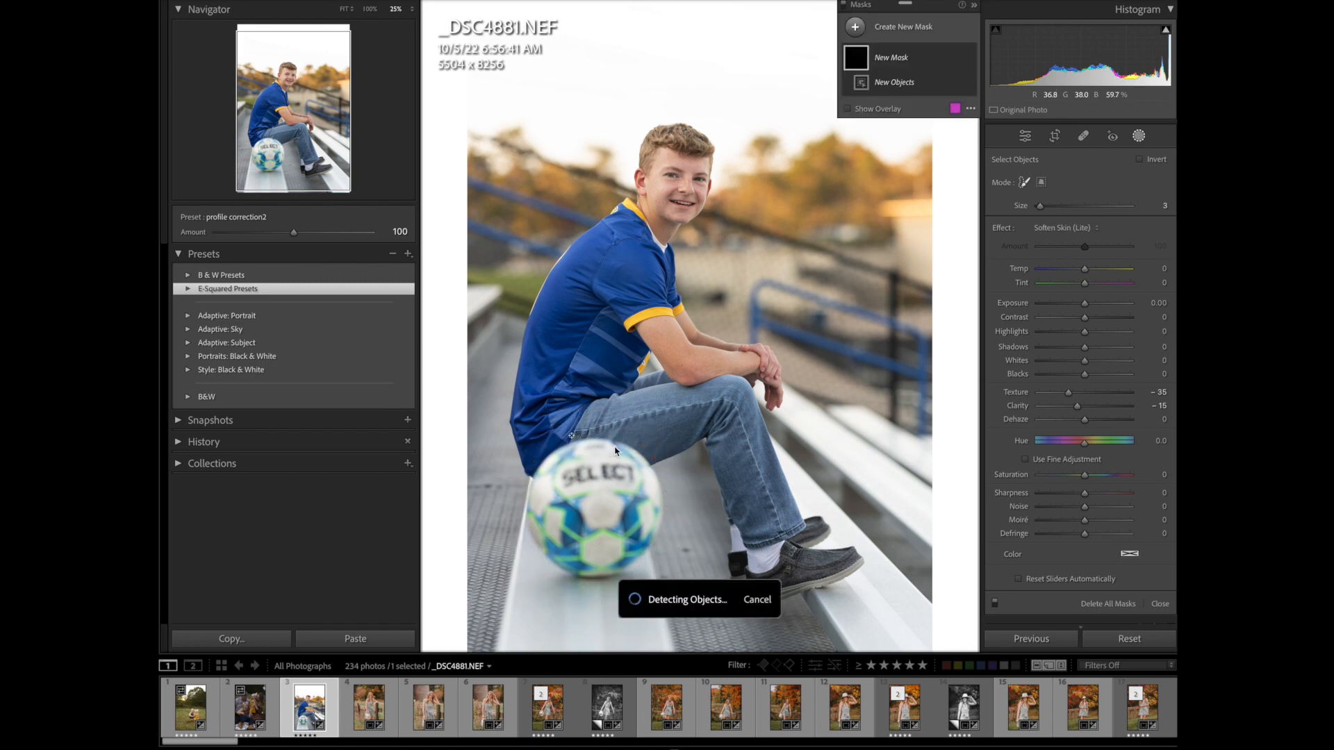
left_click(716, 203)
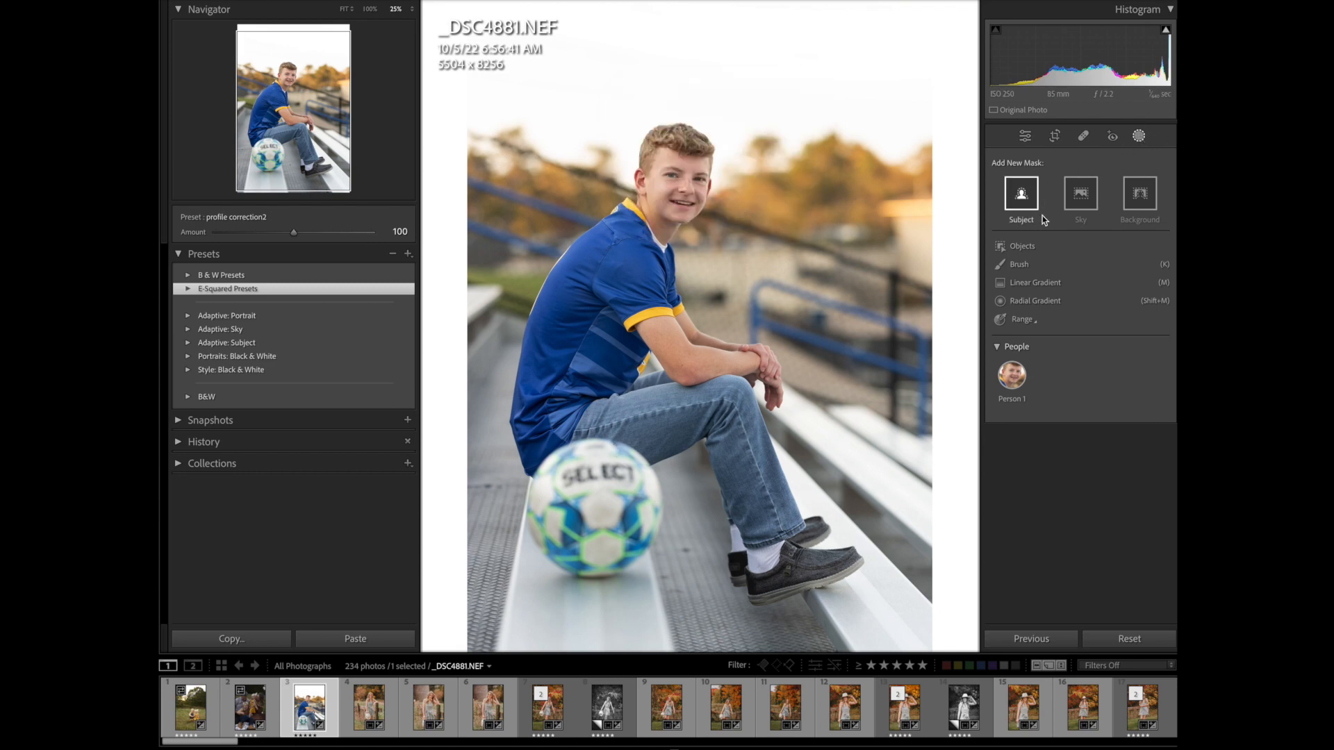
Create an Objects mask of the soccer ball by framing it in rectangle selection mode
left_click(1021, 247)
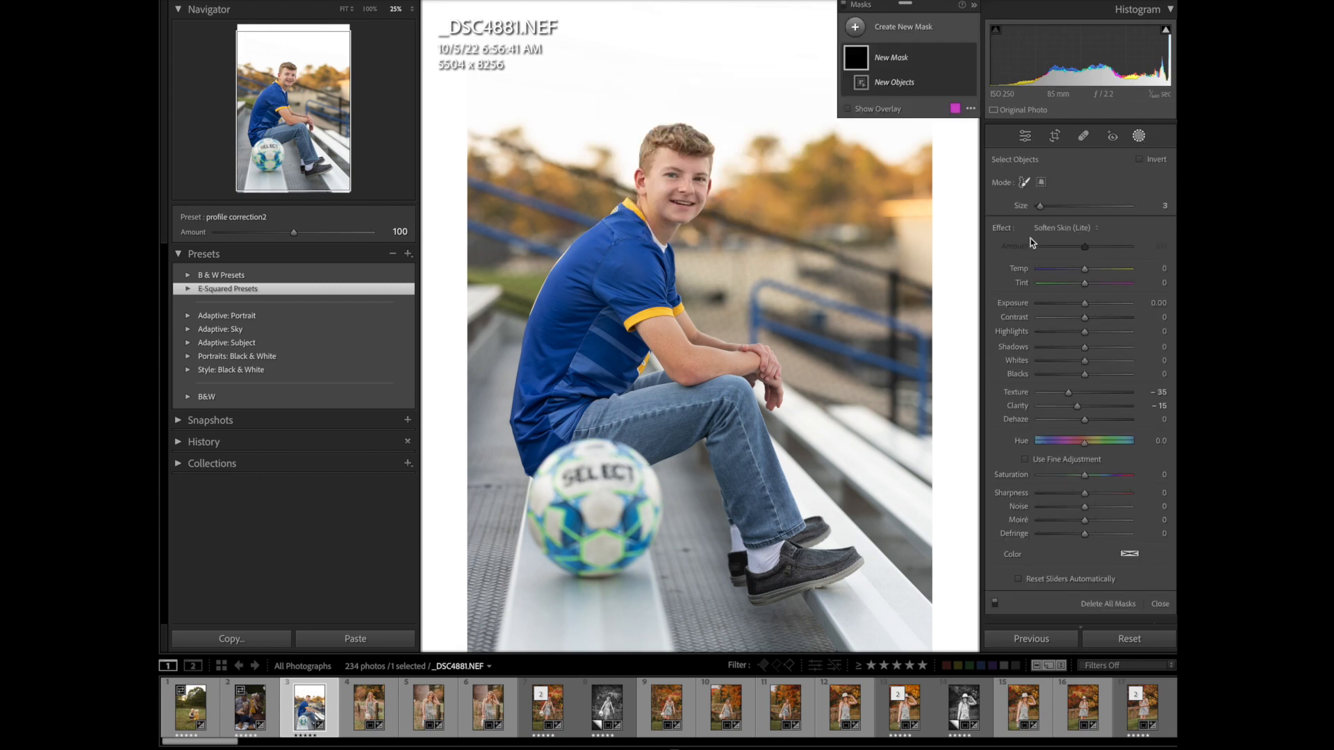
left_click(1042, 183)
left_click_drag(518, 441, 678, 592)
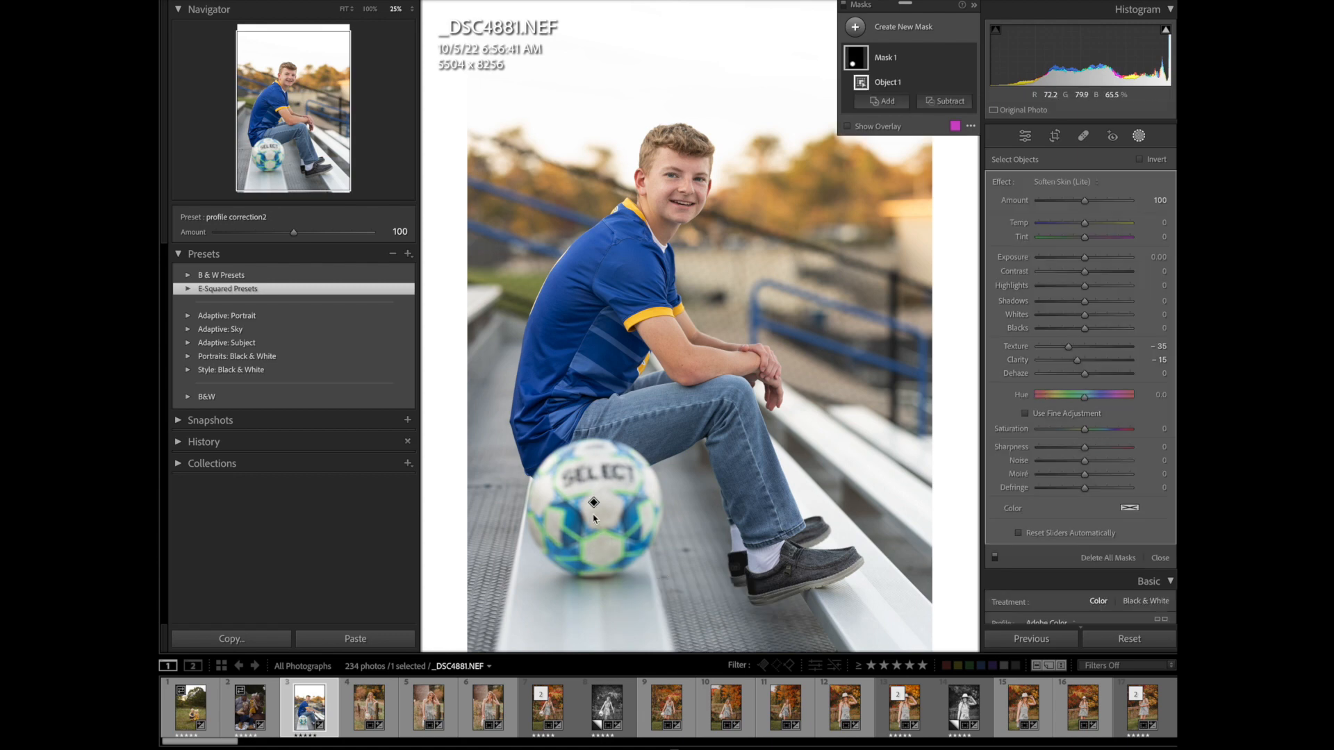
mouse_move(594, 502)
Replace the skin-softening effect on the ball mask with custom settings, Exposure 1.19 and Temp 70
left_click(1076, 186)
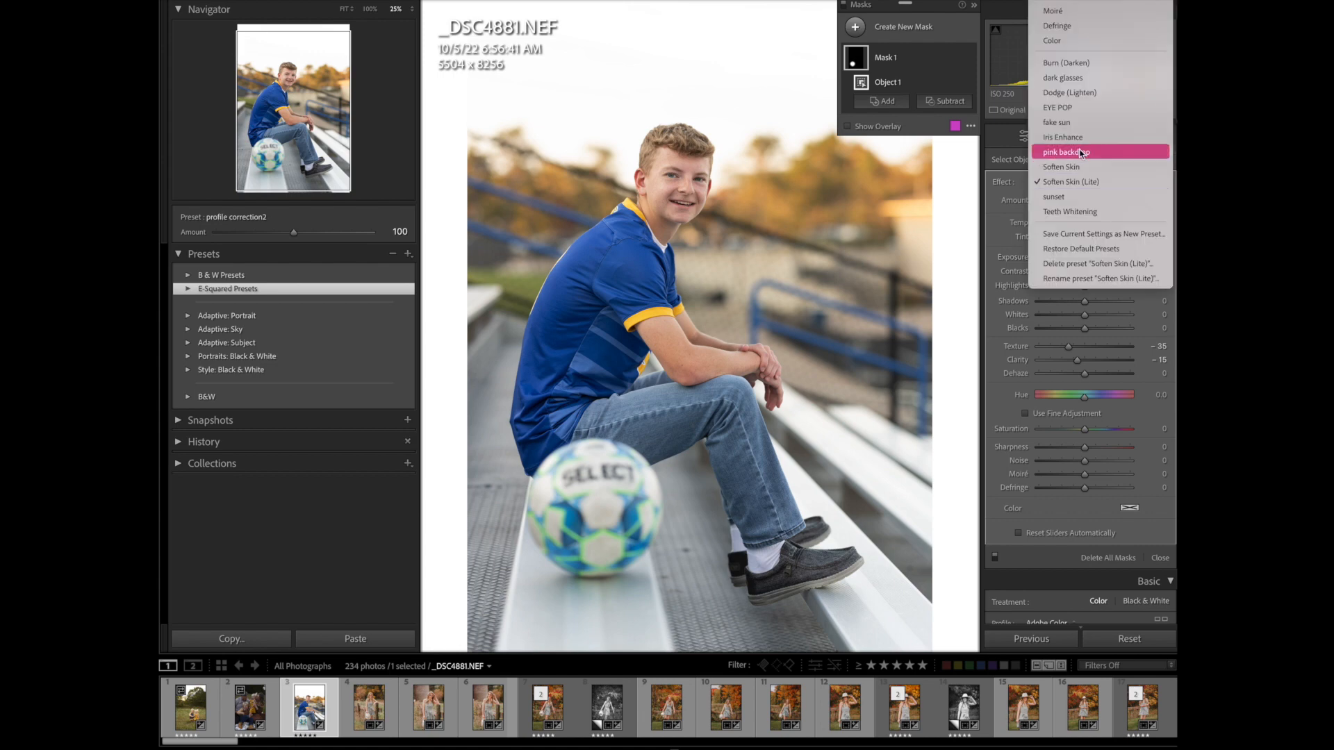
left_click(1077, 41)
left_click_drag(1085, 257, 1117, 223)
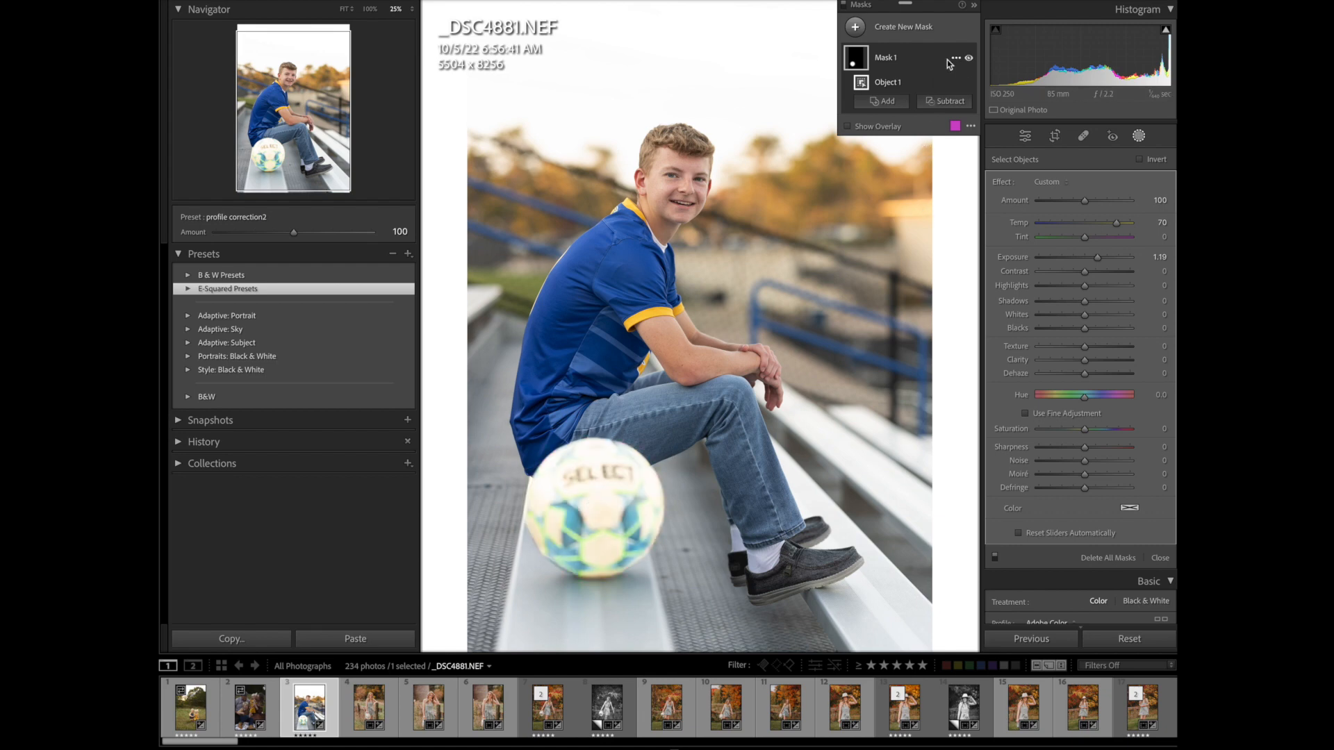
Delete all masks from the soccer photo and open _DSC3863.NEF, the photo of the two children
left_click(956, 58)
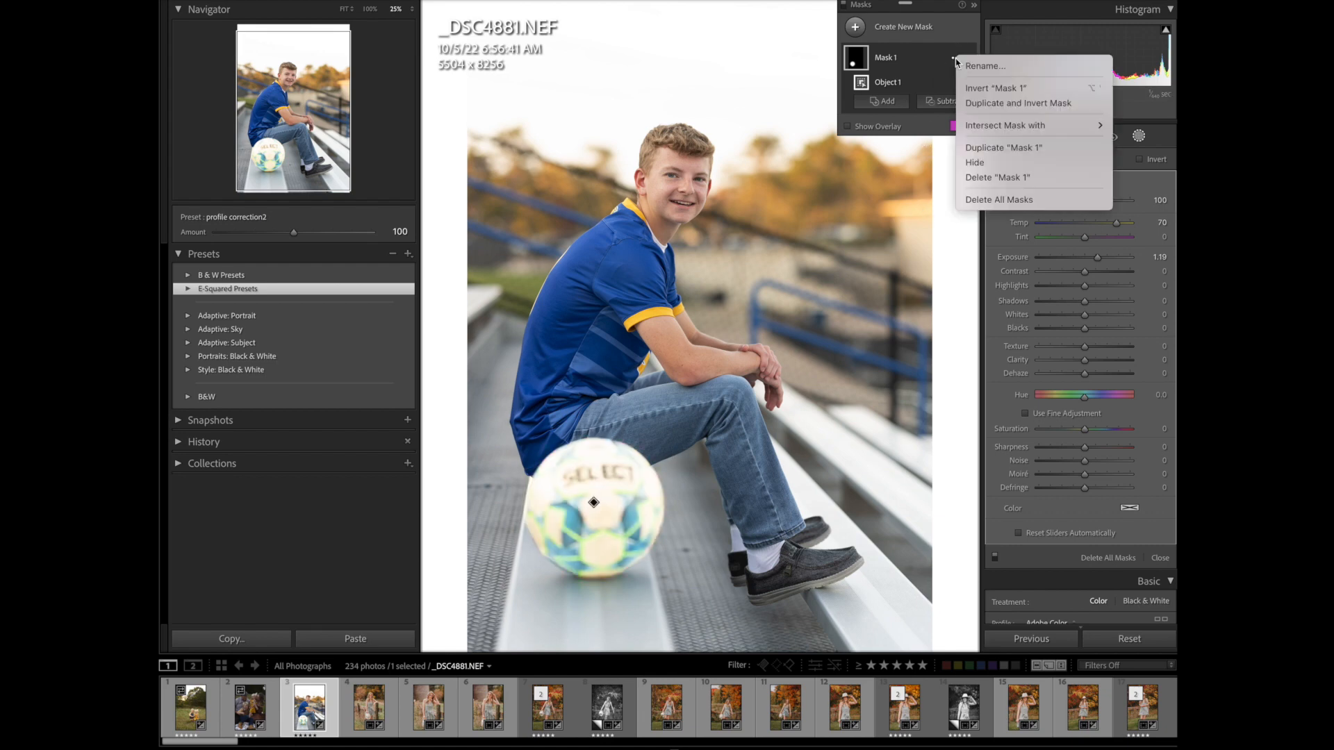
left_click(1012, 200)
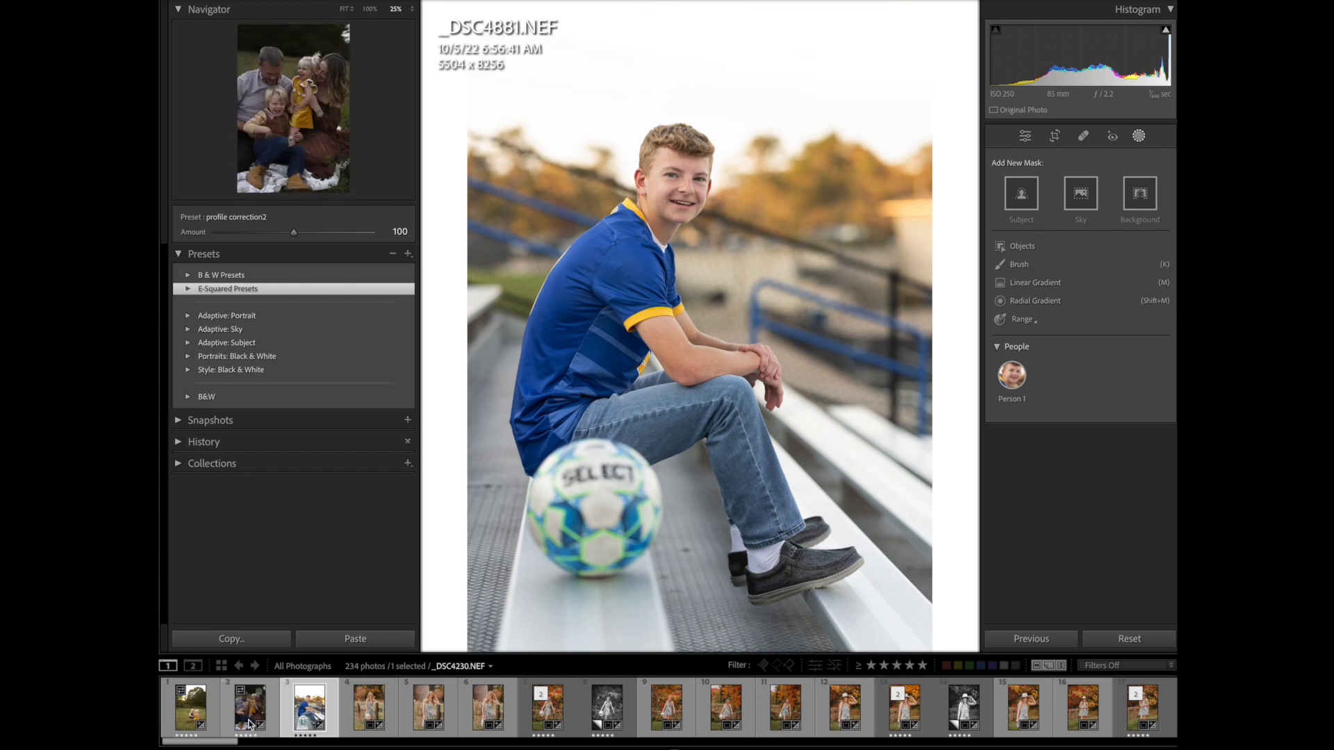
left_click(196, 717)
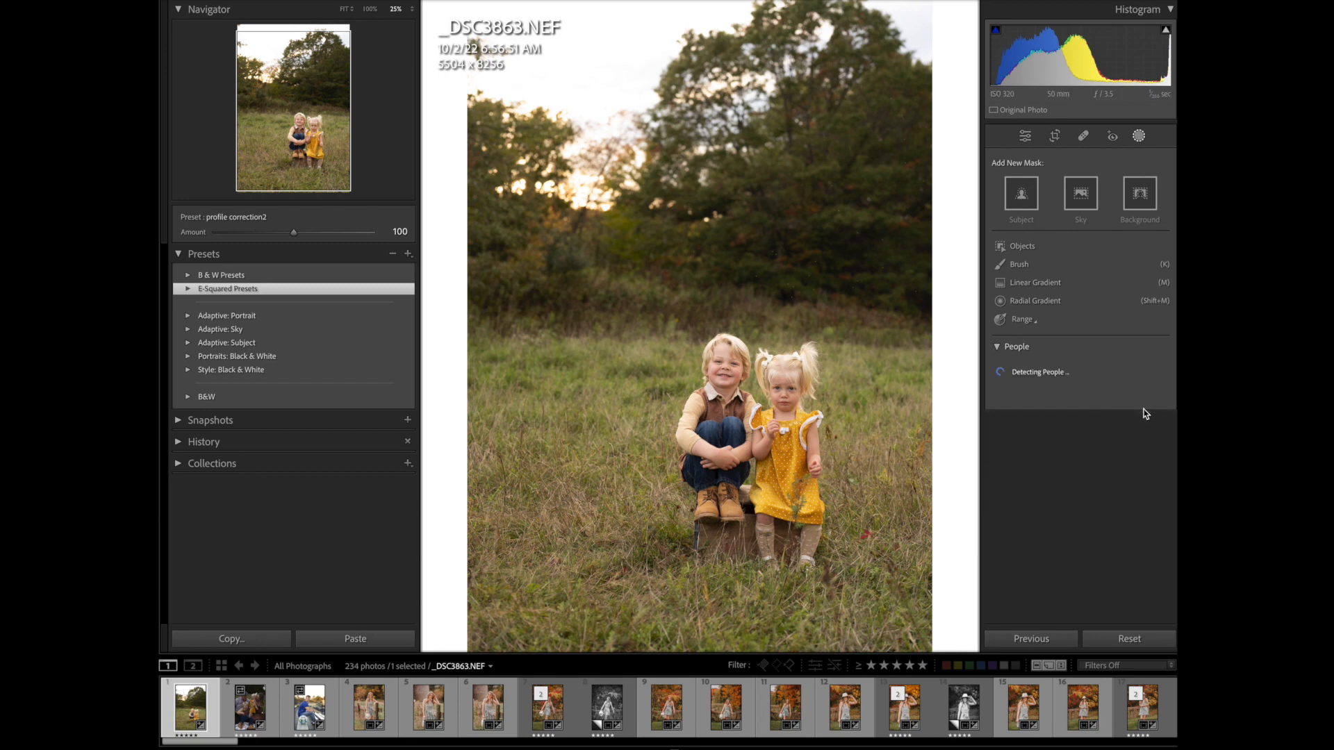
Create a Select Subject mask of the two children and start a Select People mask, previewing the coverage of Person 2
left_click(1025, 198)
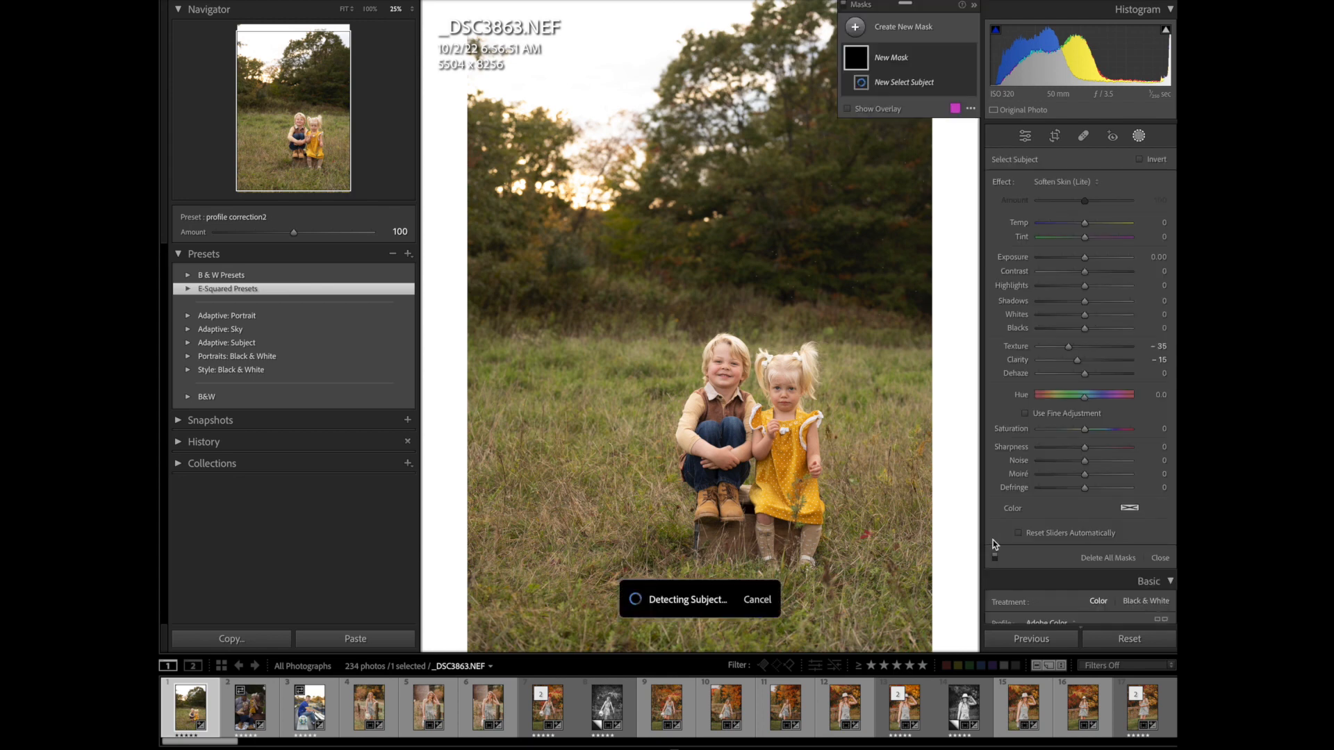
left_click(902, 30)
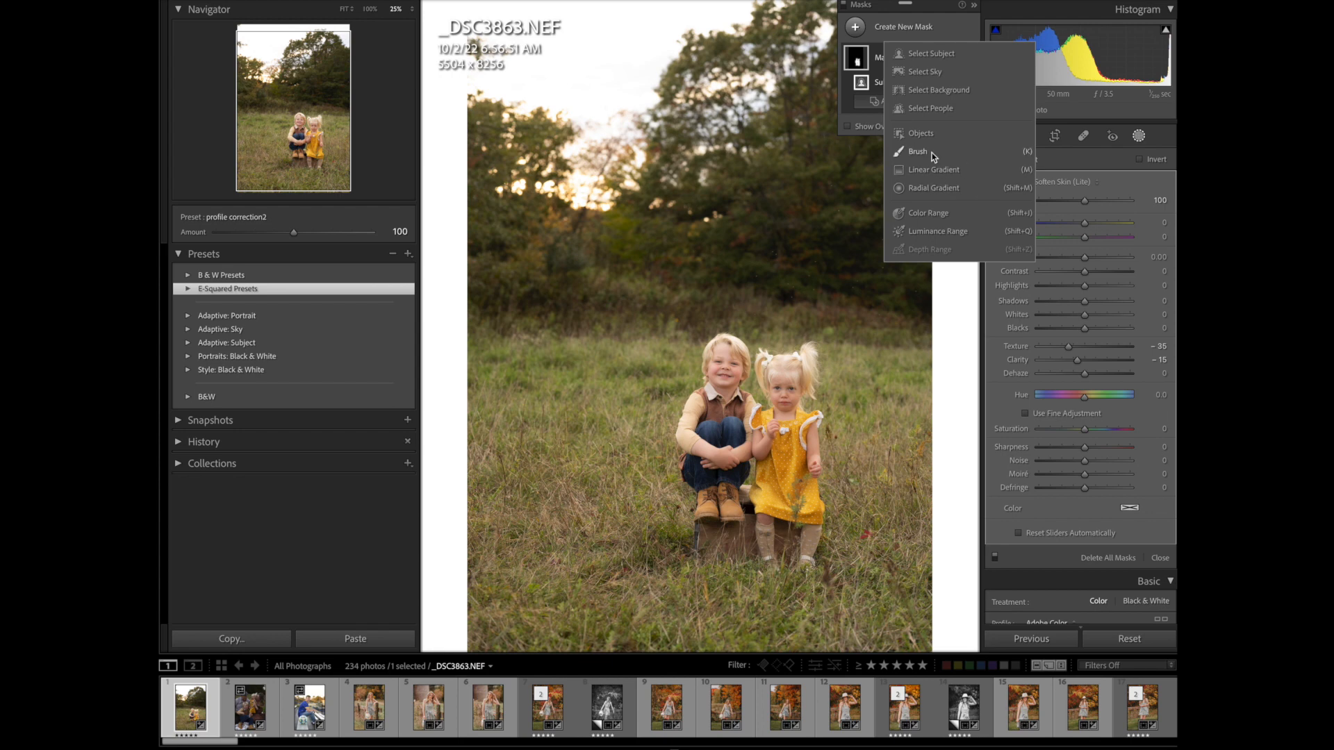
left_click(932, 108)
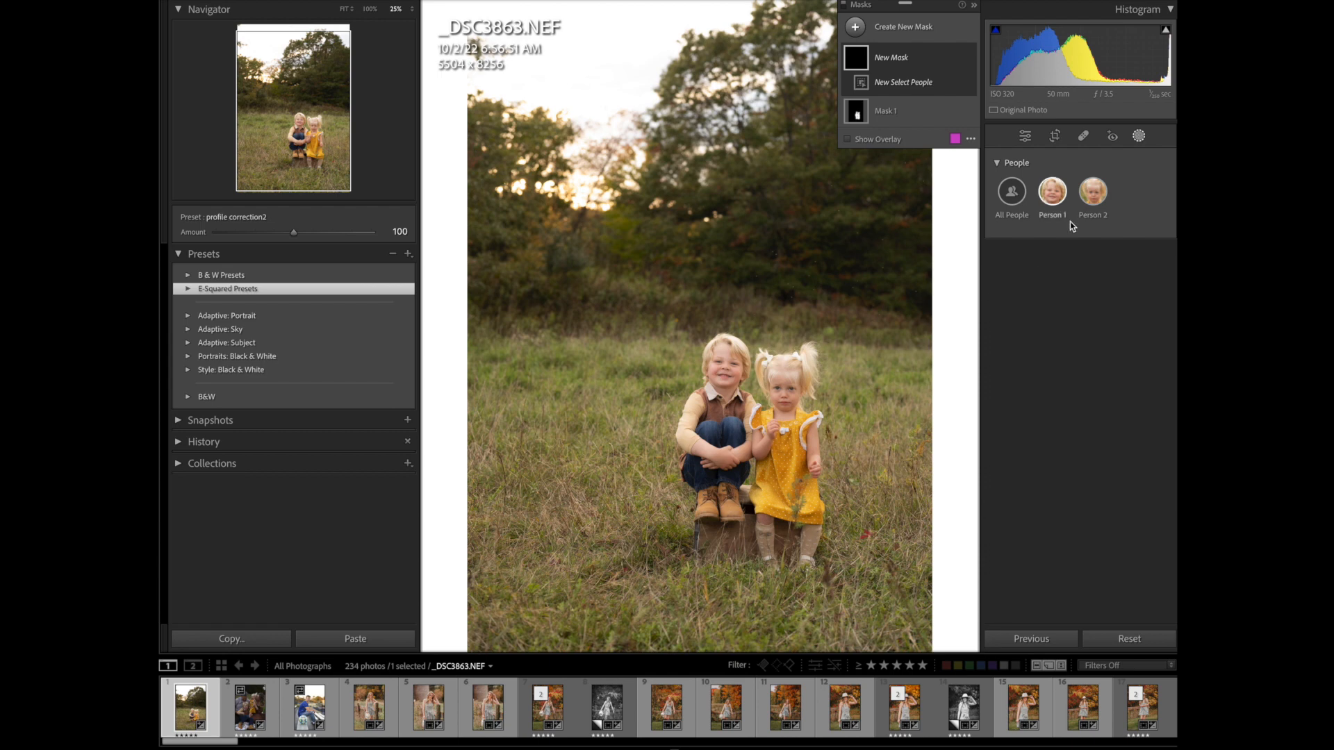
mouse_move(1097, 197)
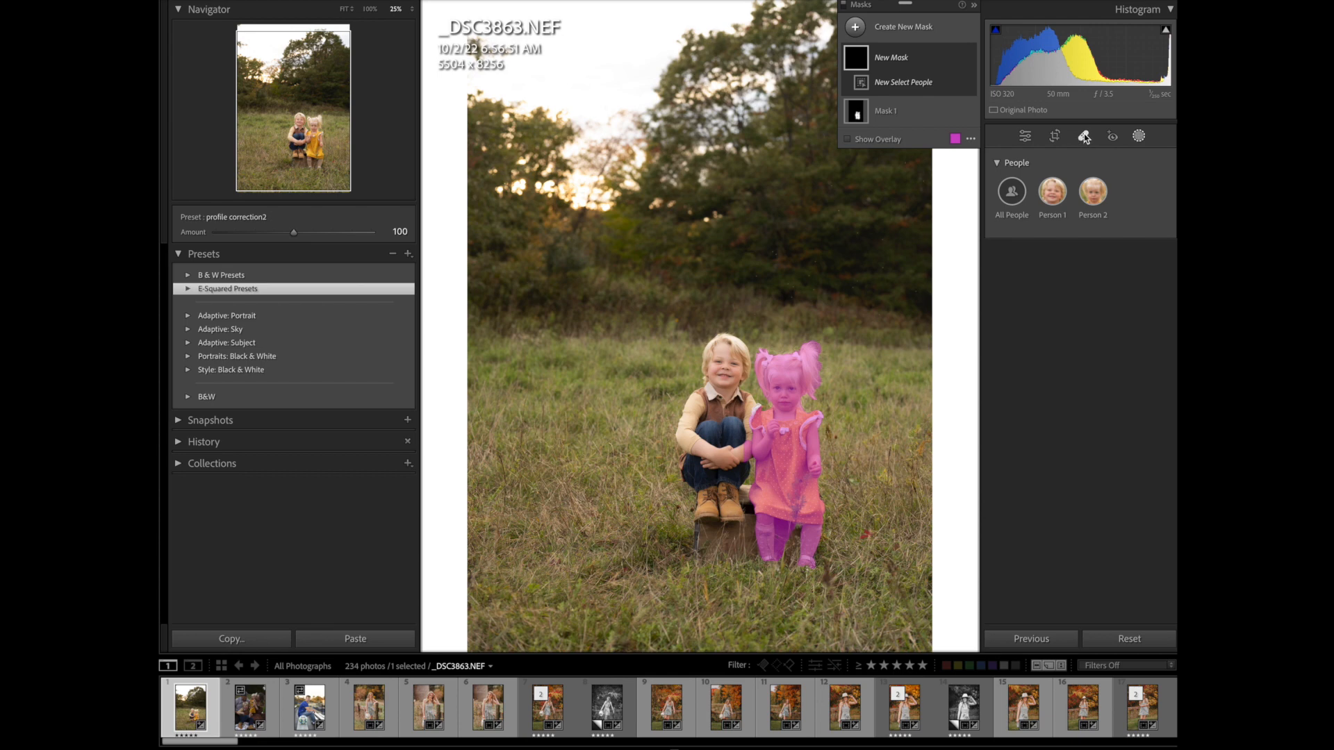
Remove small patches of the dark treeline above the children with an enlarged content-aware remove brush, and close the healing tool
left_click(1085, 137)
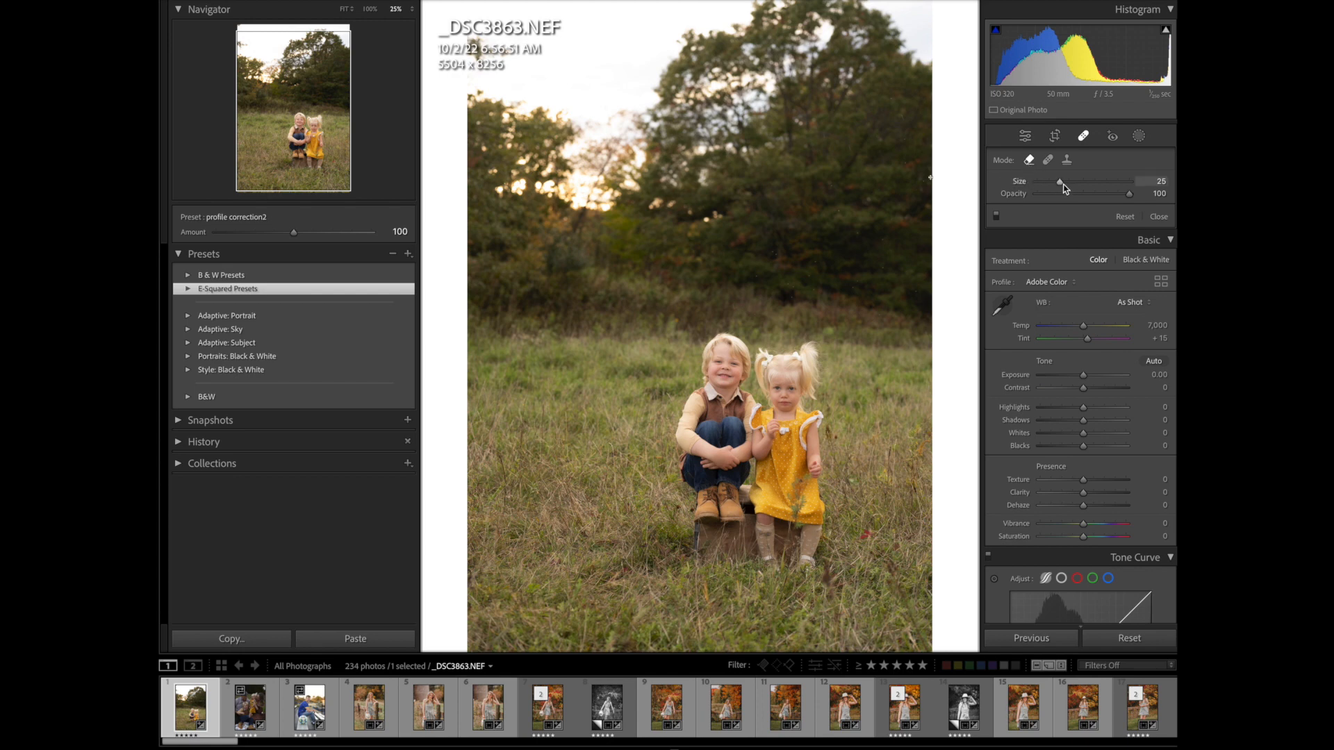
left_click_drag(1060, 182, 1069, 184)
left_click(788, 274)
left_click(781, 300)
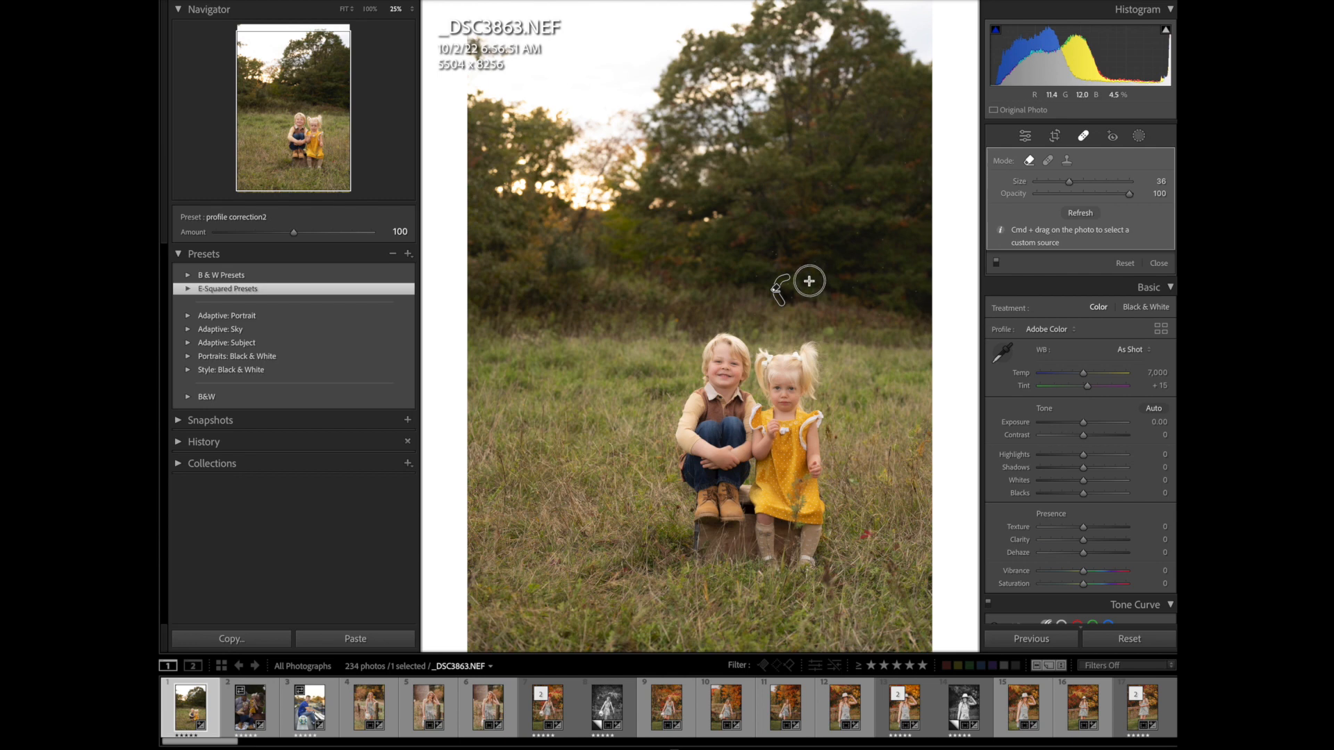
left_click_drag(810, 281, 815, 295)
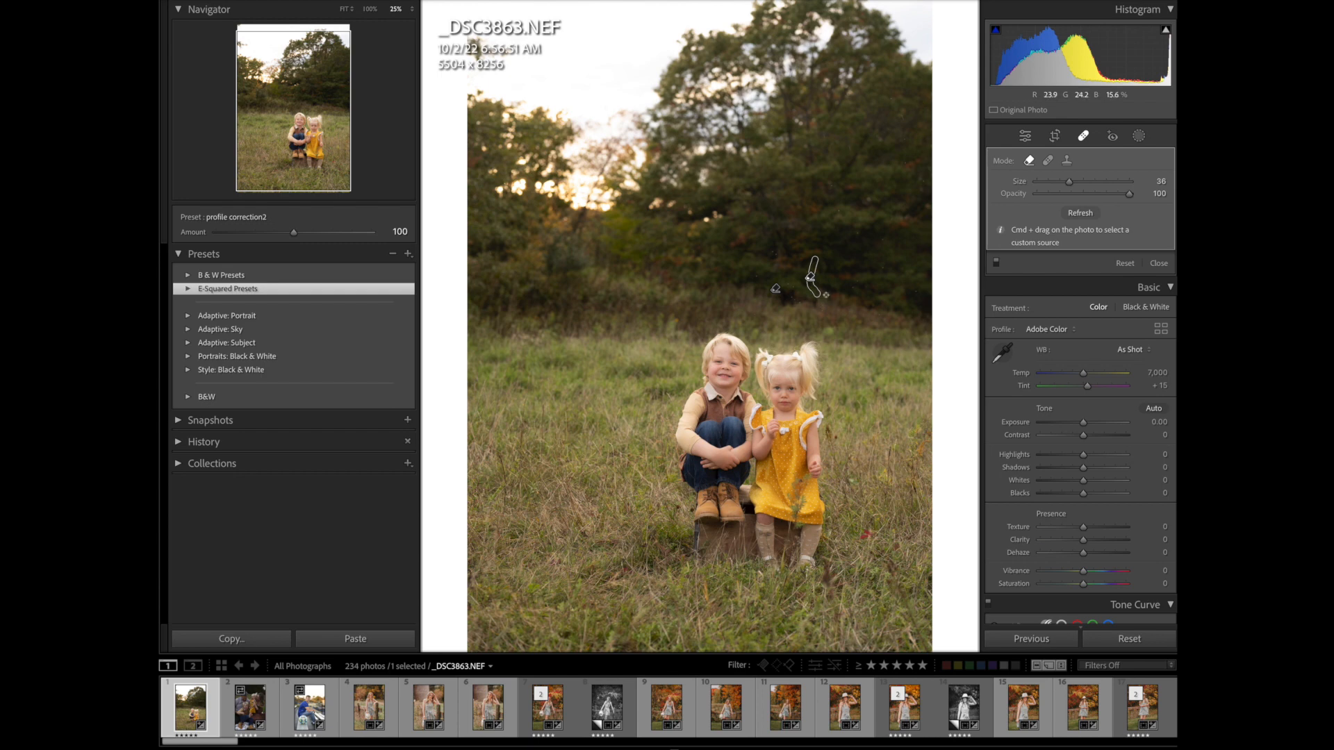
left_click(776, 289)
key("q")
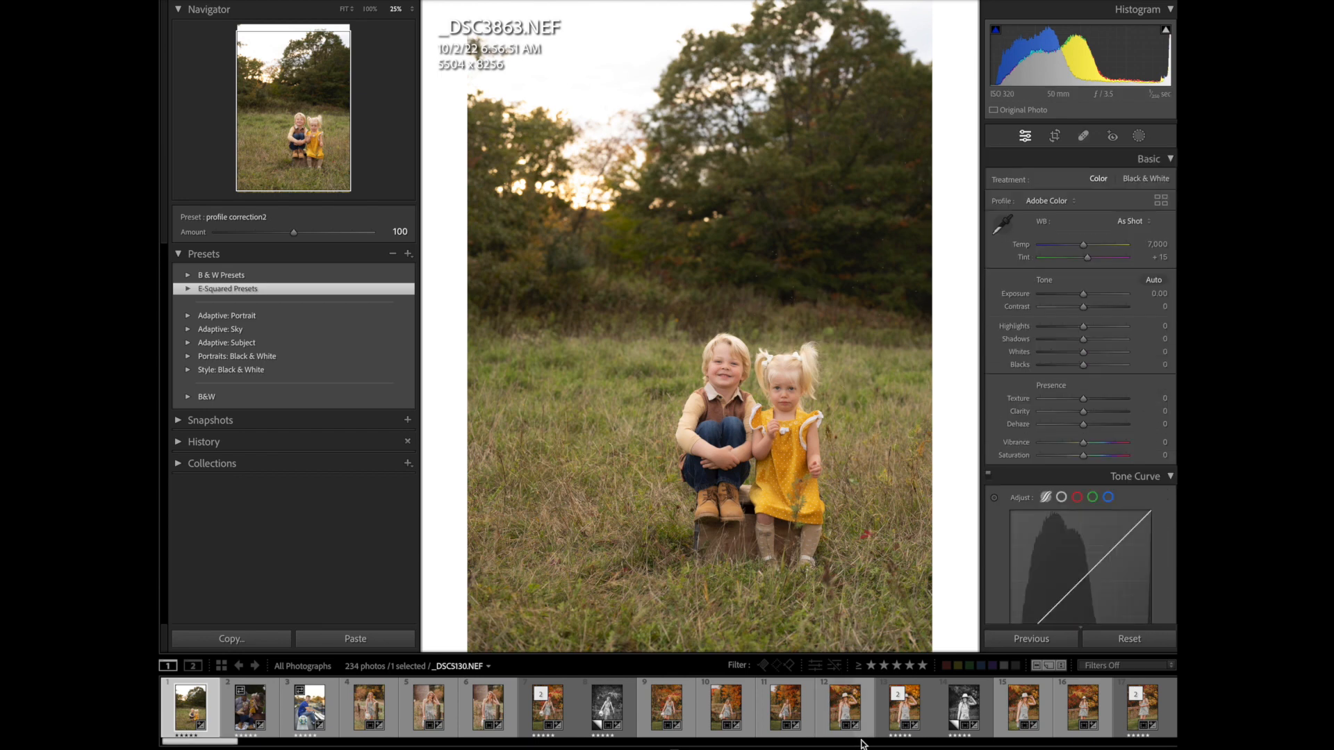
Open the photo _DSC5477.NEF of the woman walking past a fence and autumn trees
scroll(848, 724, "down", 6)
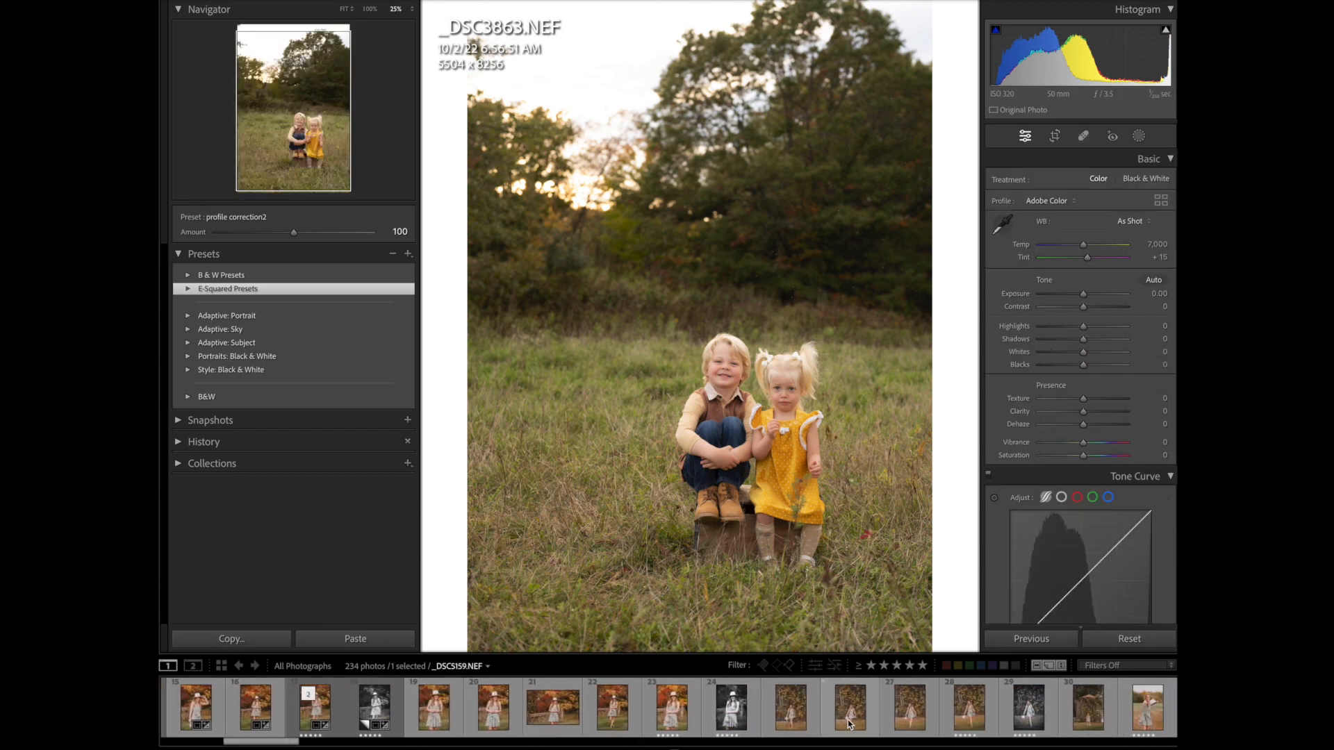
scroll(847, 724, "down", 5)
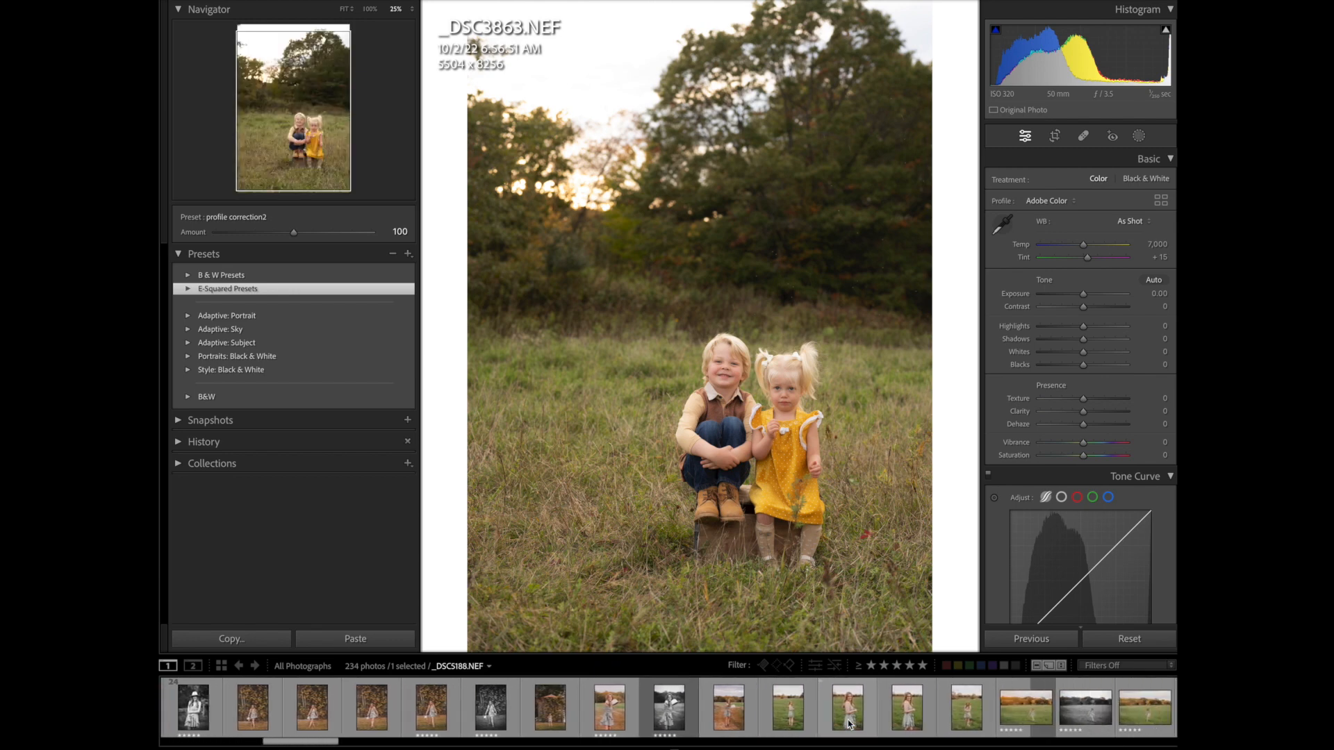
scroll(848, 724, "down", 6)
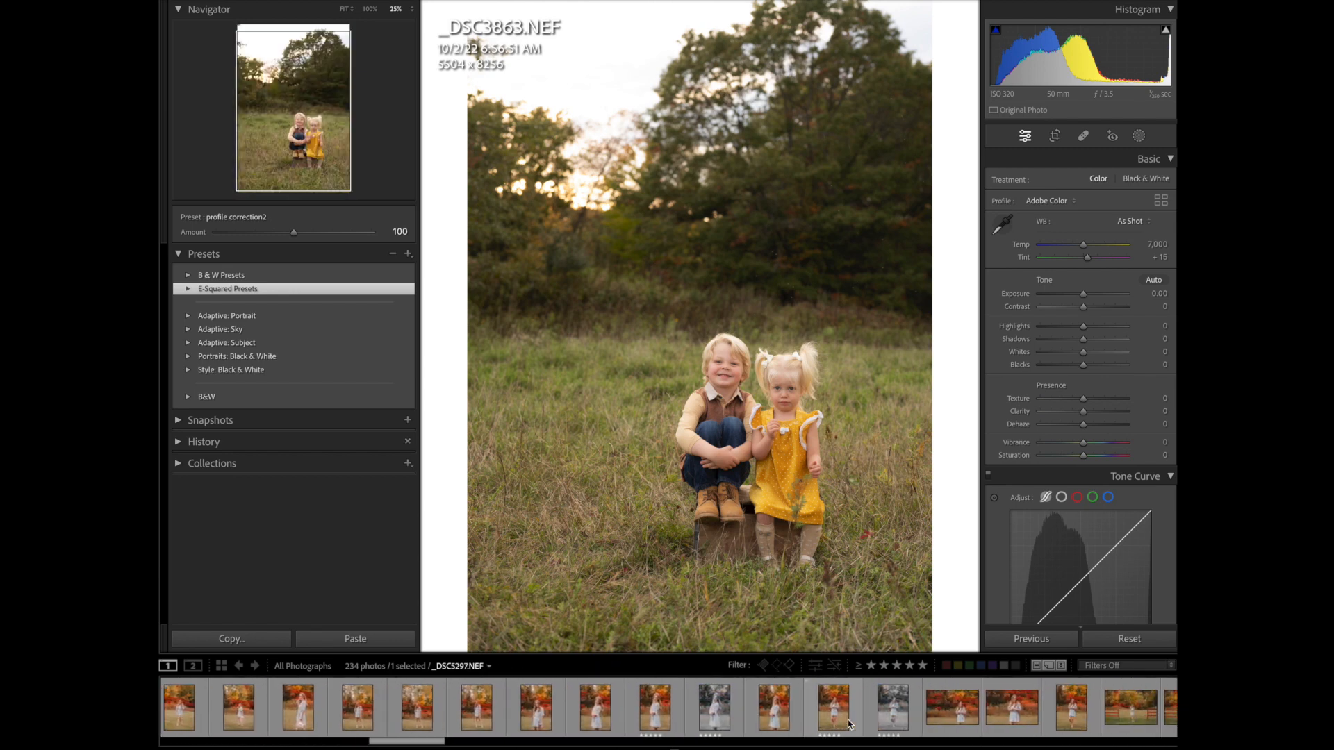
scroll(847, 724, "down", 6)
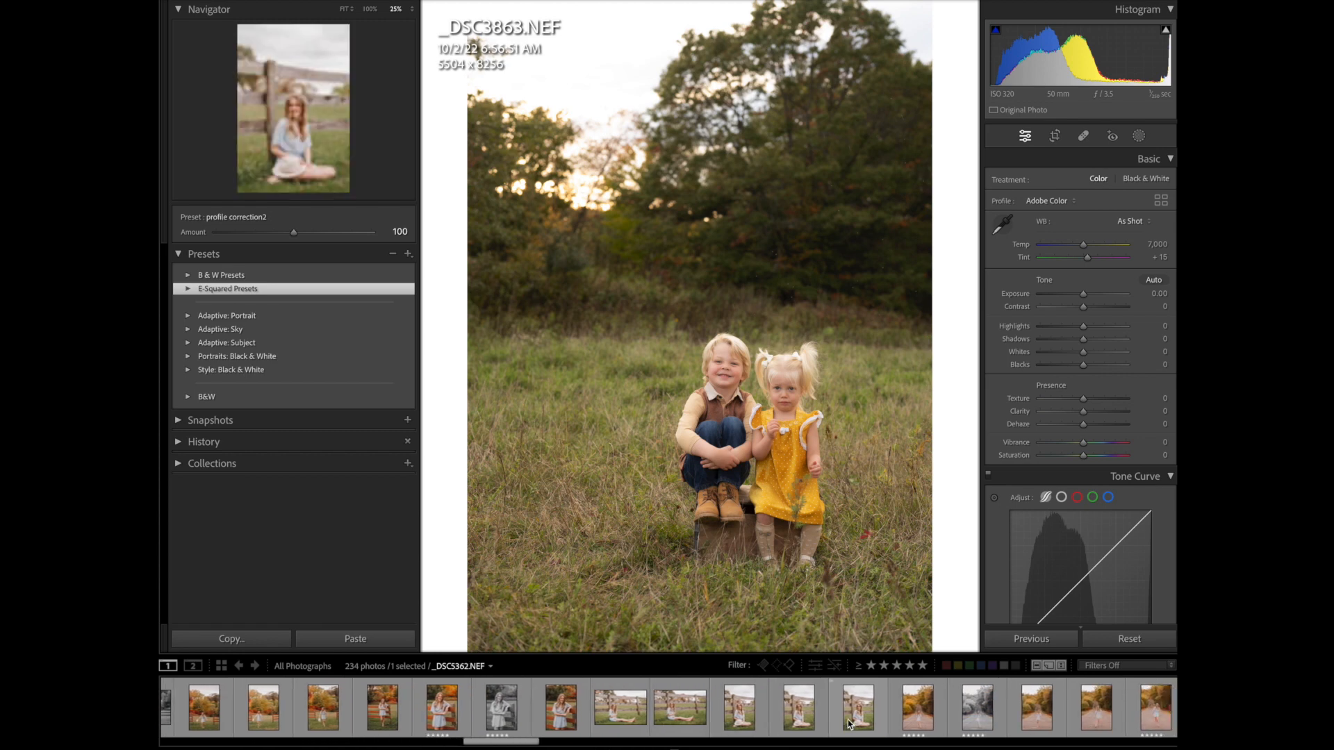
scroll(848, 719, "down", 6)
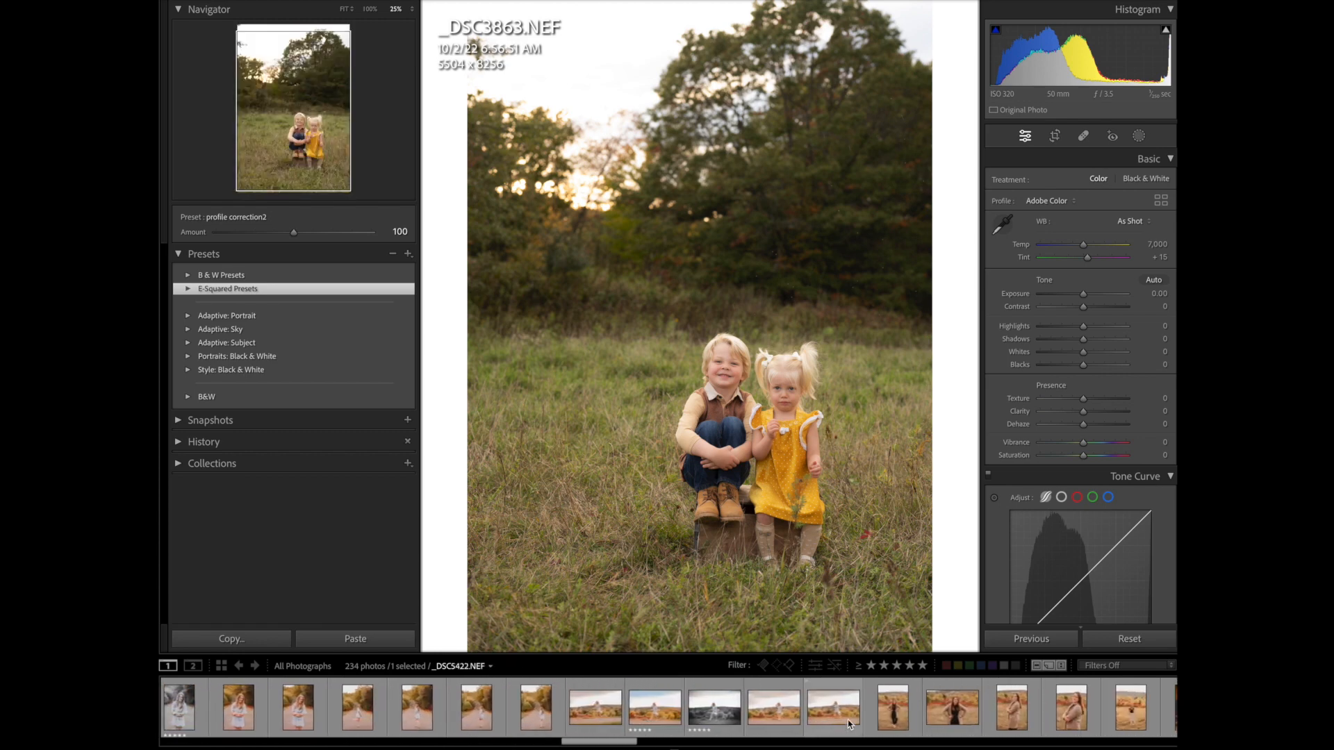
scroll(847, 724, "down", 6)
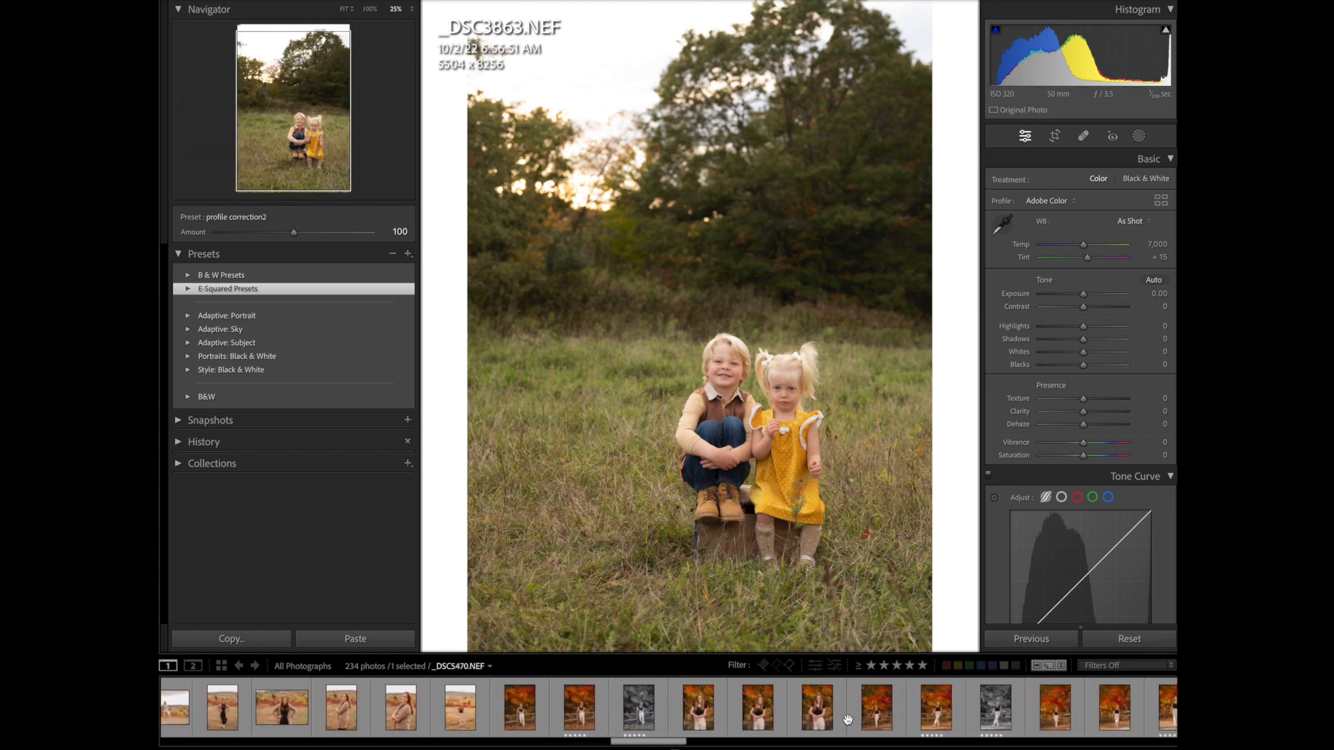
left_click(917, 719)
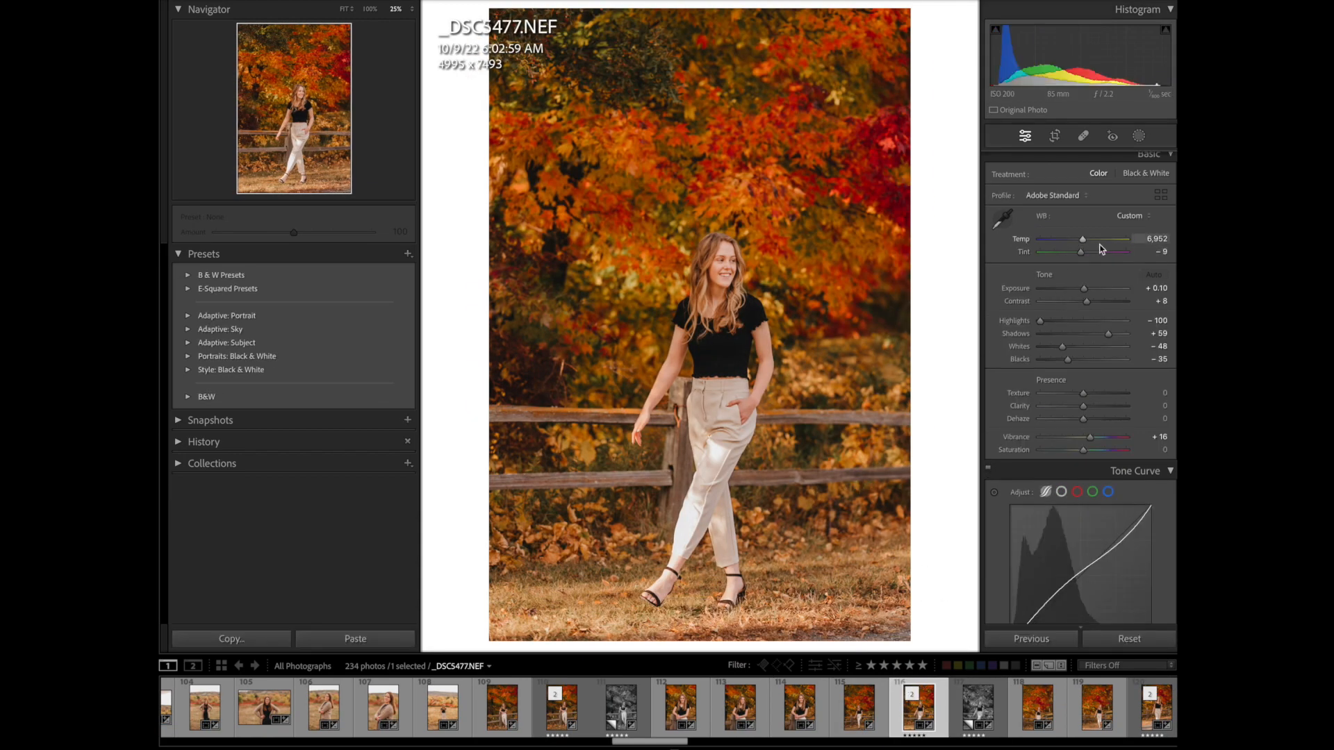
Paint over the upper fence rail to the right of the woman with content-aware remove at size 77
left_click(1084, 138)
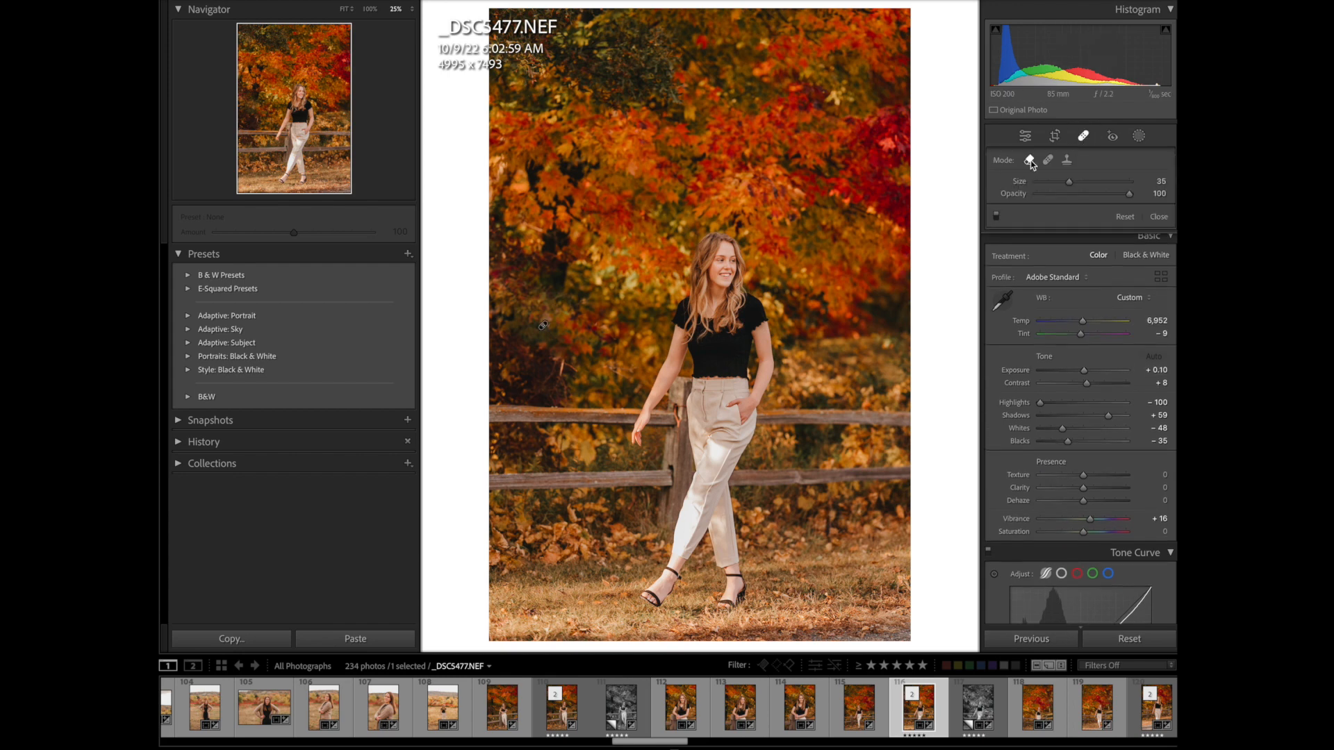
scroll(830, 415, "up", 8)
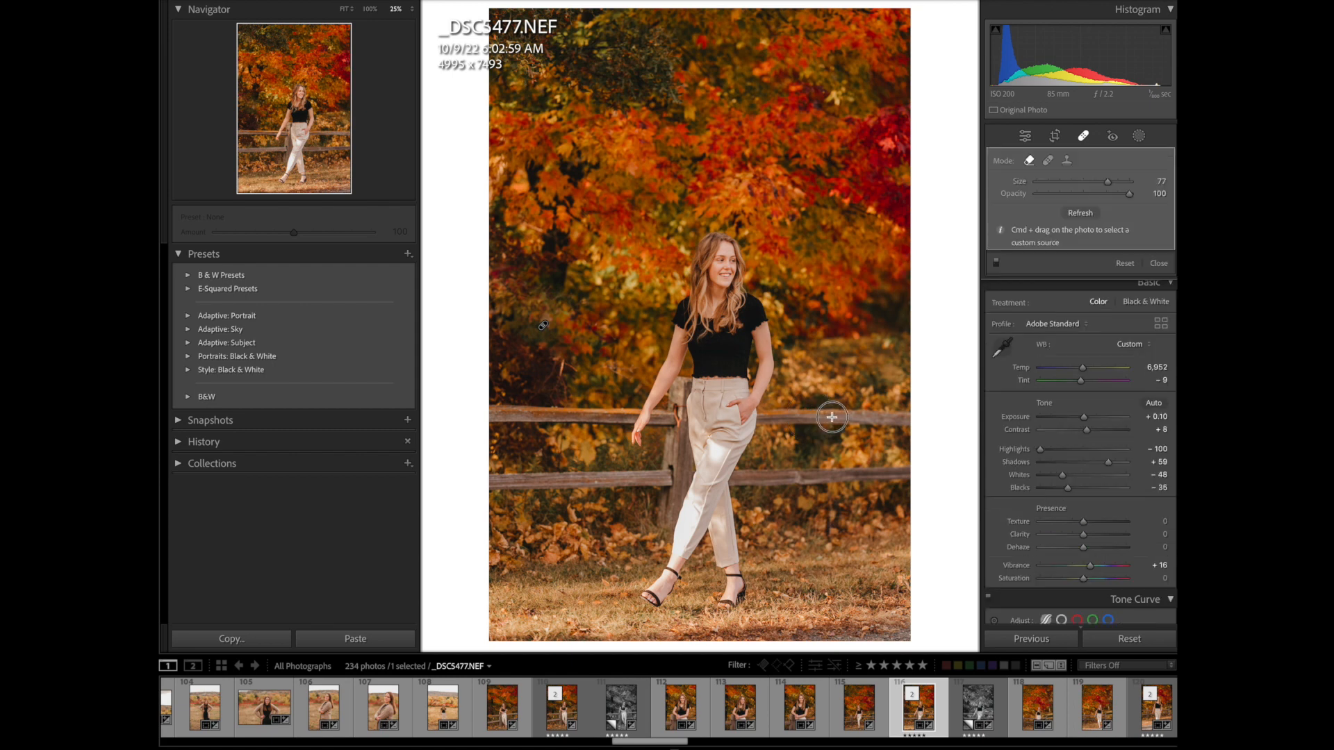
left_click_drag(885, 417, 909, 417)
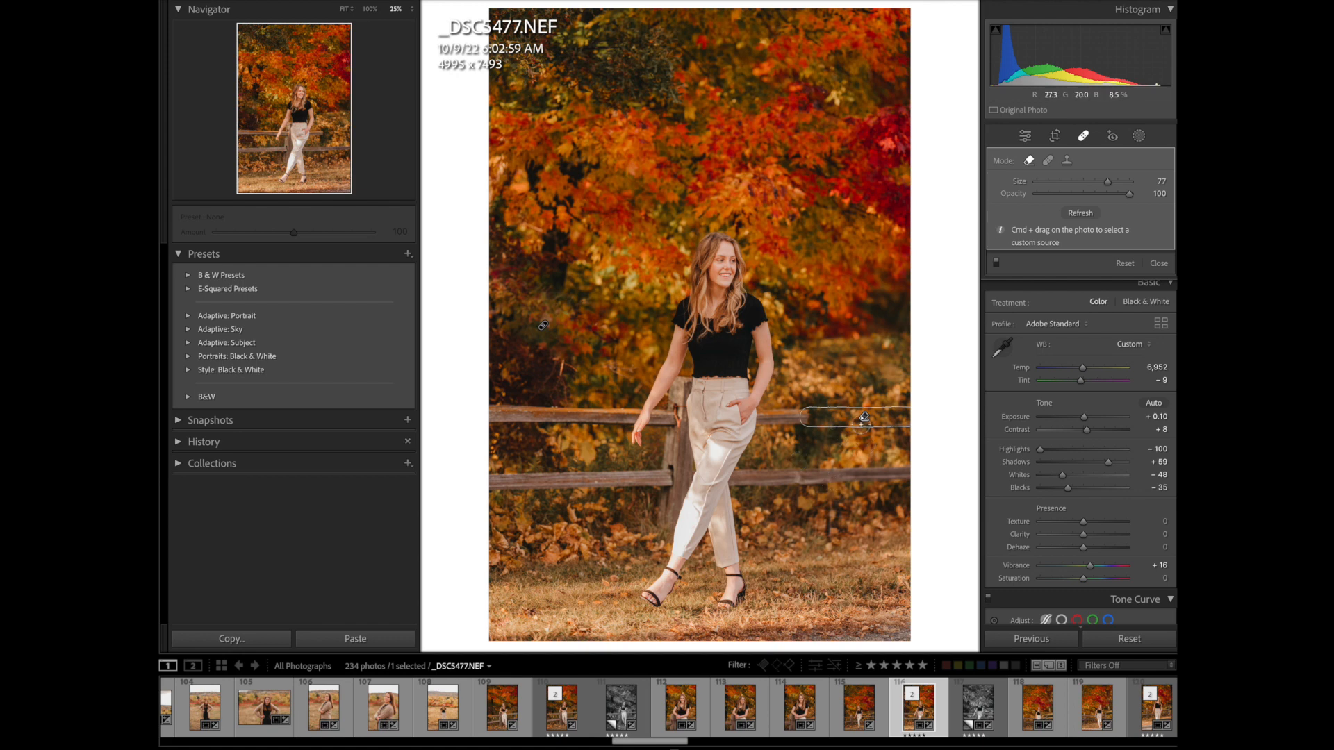
Refresh the fence-rail fill twice and choose a custom source area in the foliage above the woman's head
left_click(1080, 214)
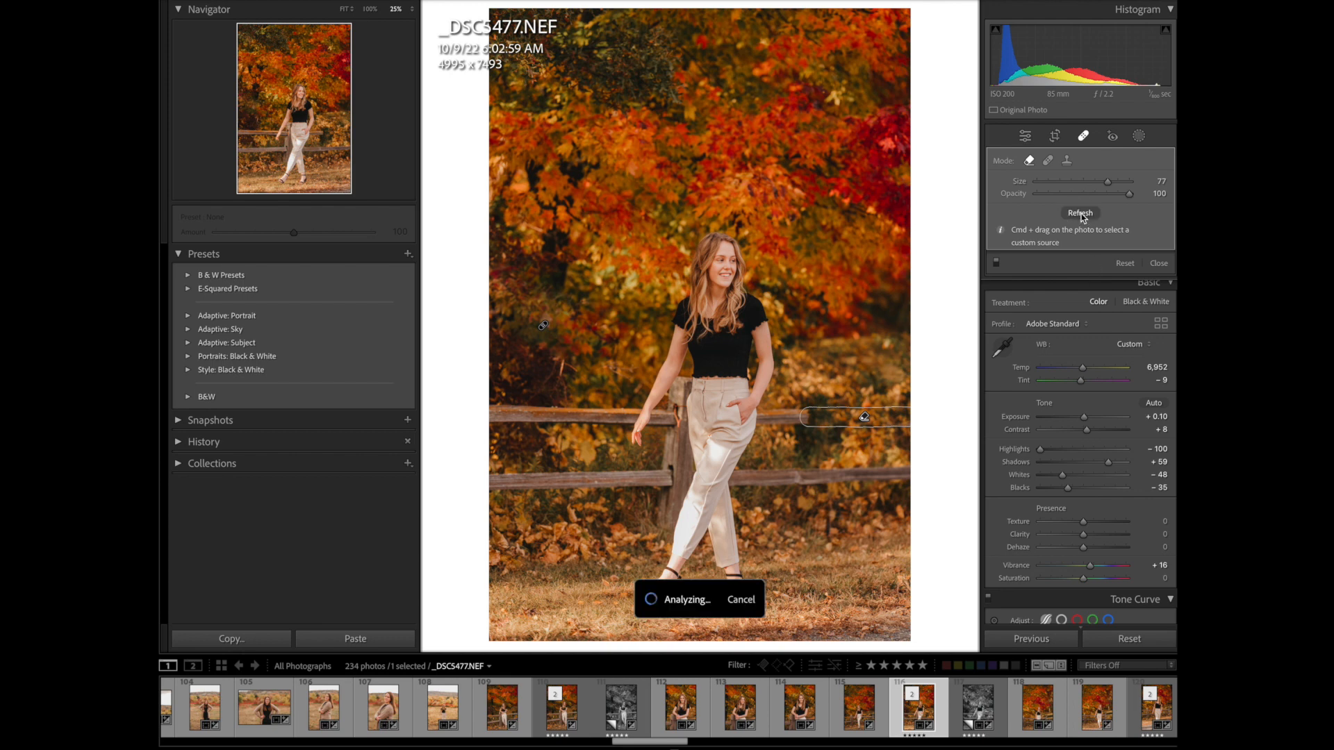
left_click(1081, 214)
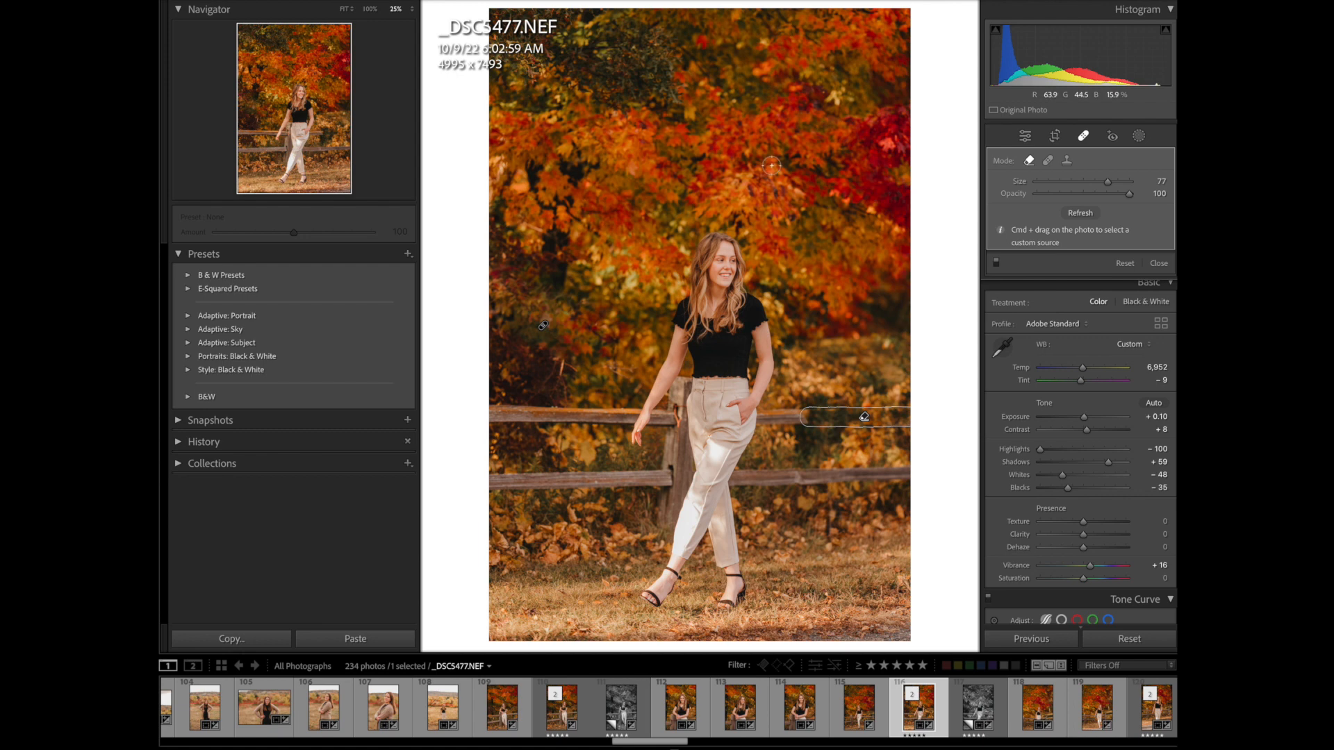
mouse_move(741, 168)
left_mouse_down()
mouse_move(846, 170)
mouse_move(909, 208)
left_mouse_up()
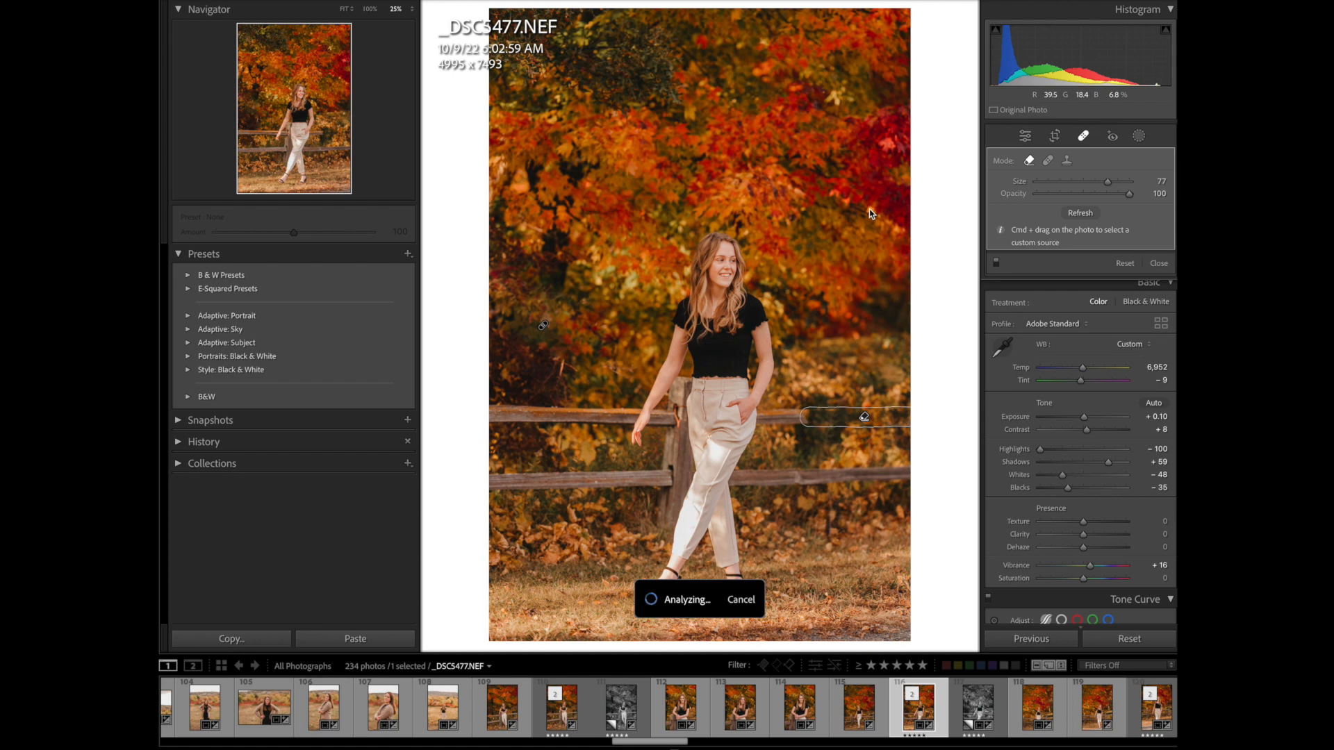